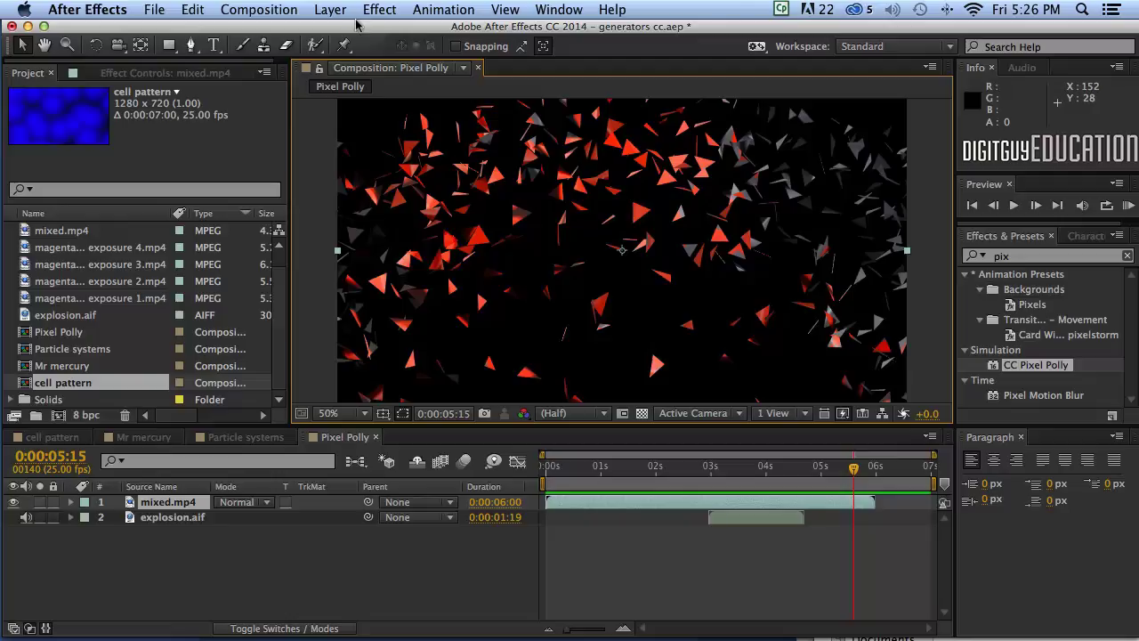
# - Nudge the After Effects application window into position
pyautogui.moveTo(356, 24); pyautogui.dragTo(361, 24)
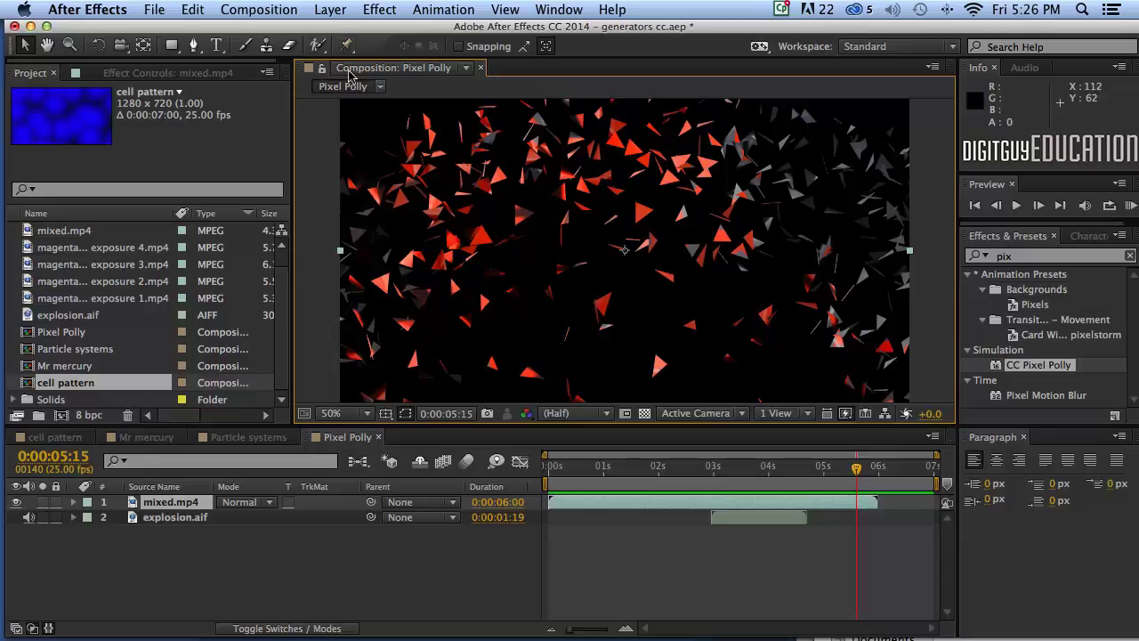
pyautogui.moveTo(334, 26); pyautogui.dragTo(325, 26)
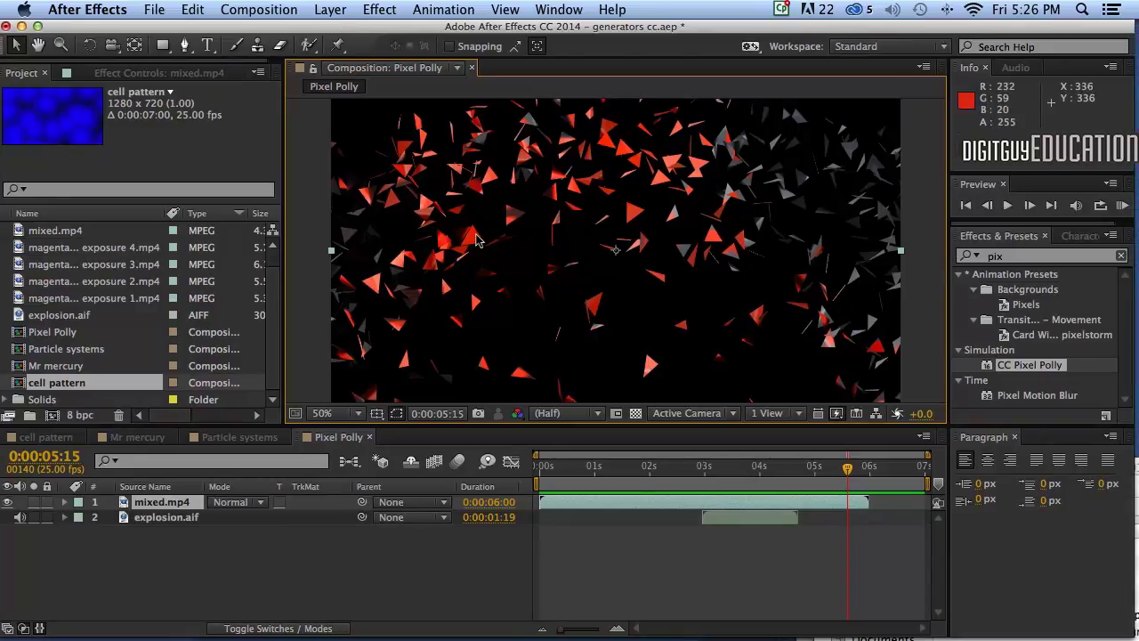
pyautogui.moveTo(369, 27); pyautogui.dragTo(378, 26)
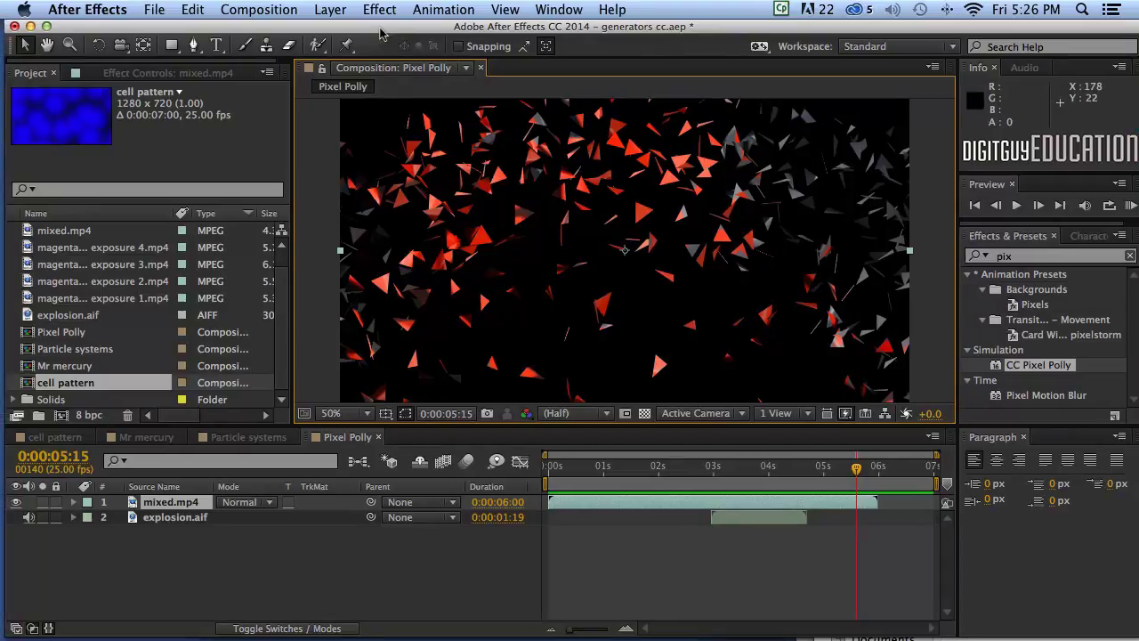
pyautogui.moveTo(379, 28); pyautogui.dragTo(375, 28)
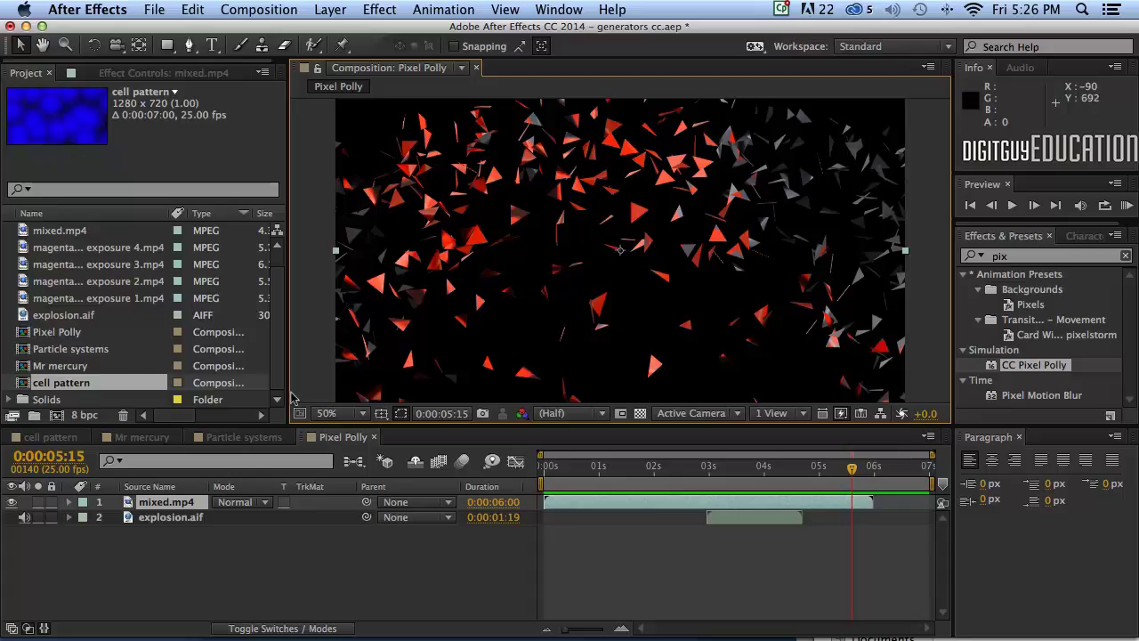
# - Create a new 1280×720, 25 fps composition, Comp 1, with a 0:00:30:00 duration
pyautogui.press('super+n')
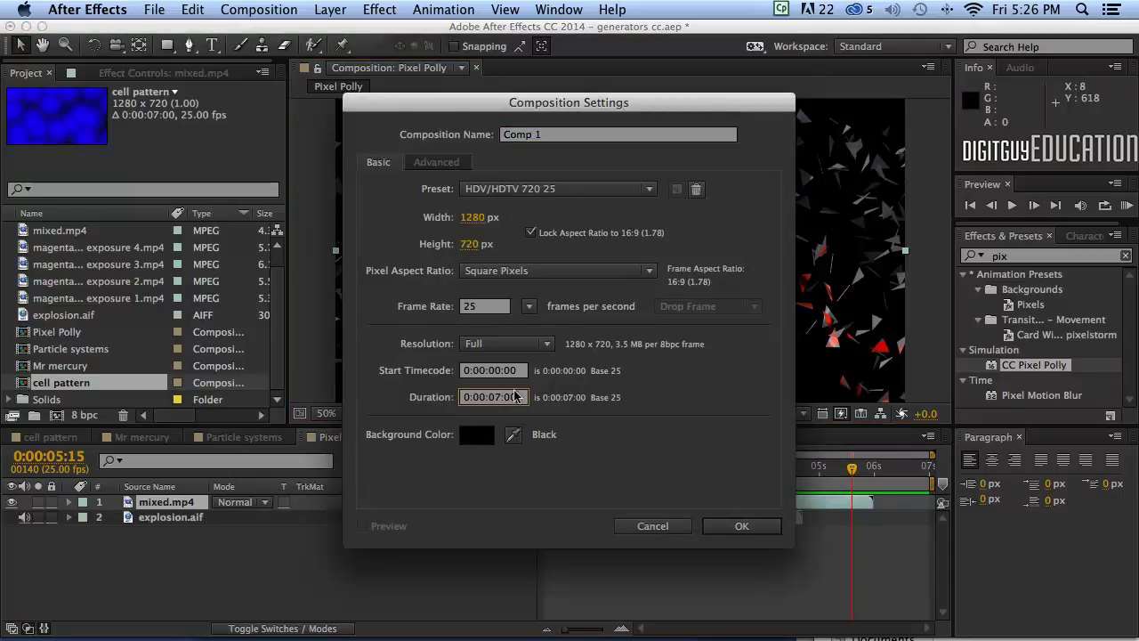
pyautogui.click(516, 396)
pyautogui.write('3000')
pyautogui.click(741, 526)
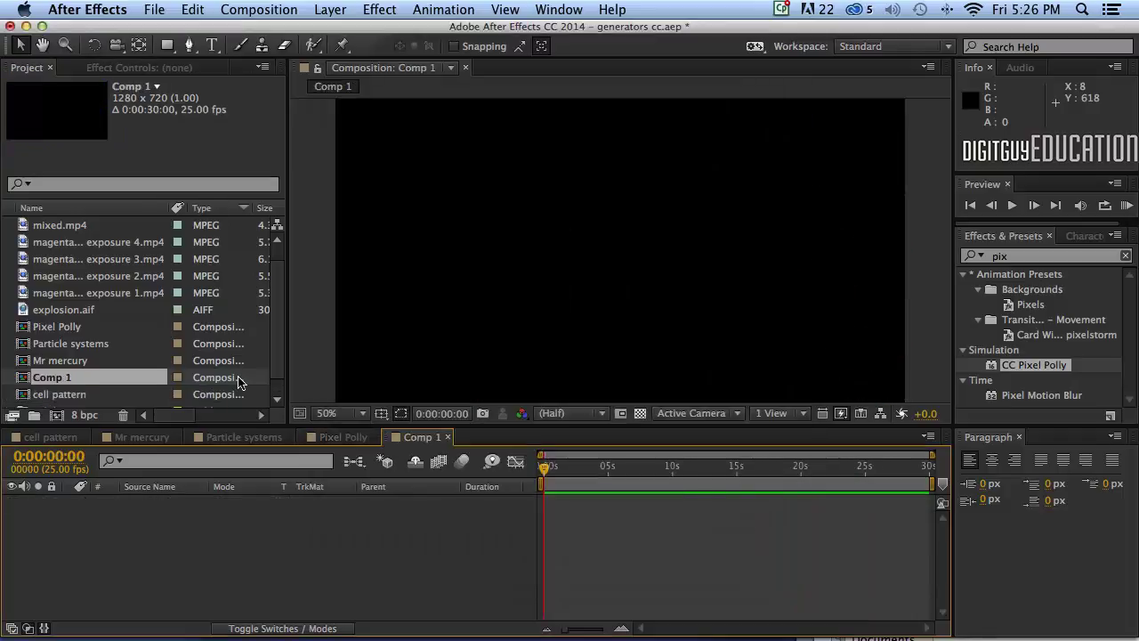
pyautogui.click(69, 375)
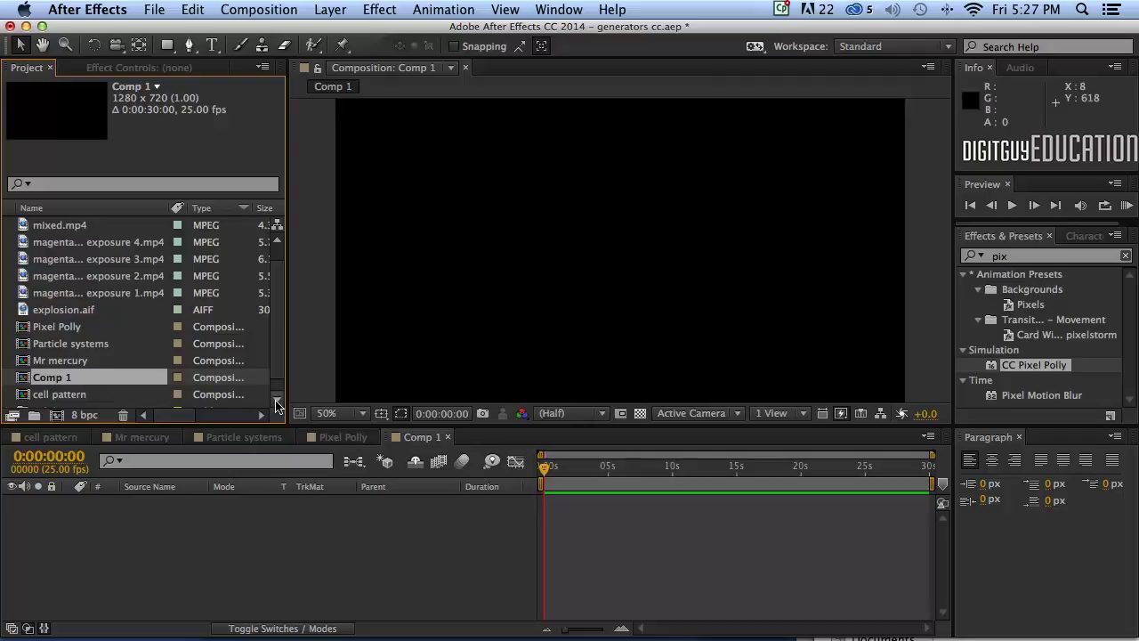
# - Rename Comp 1 to 'combined' in the Project panel
pyautogui.press('Return')
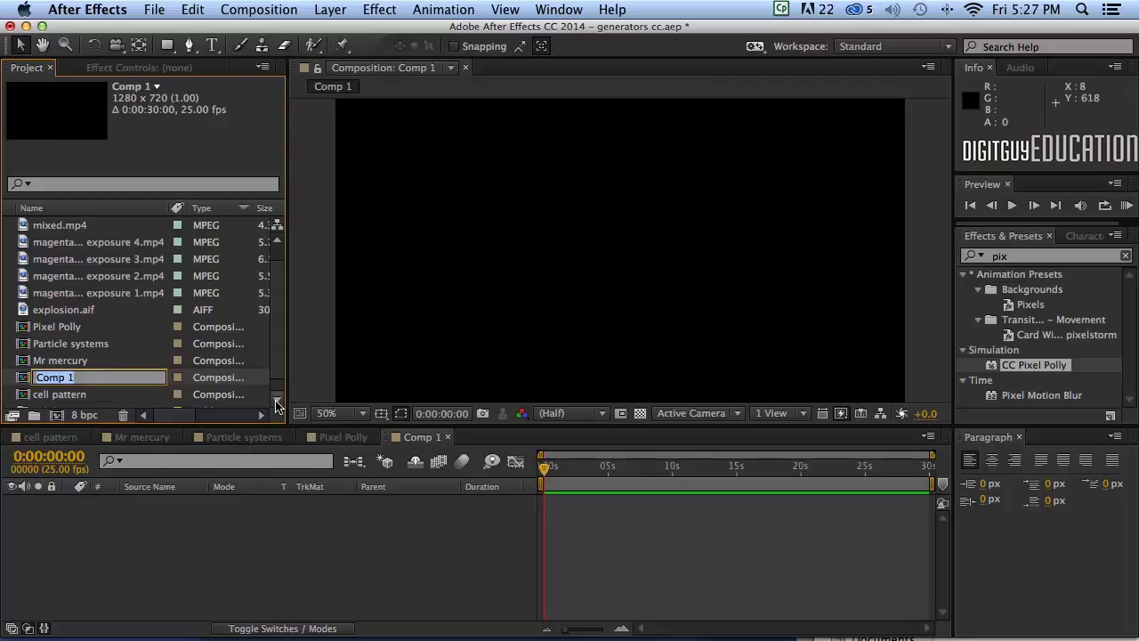
pyautogui.write('combined')
pyautogui.press('Return')
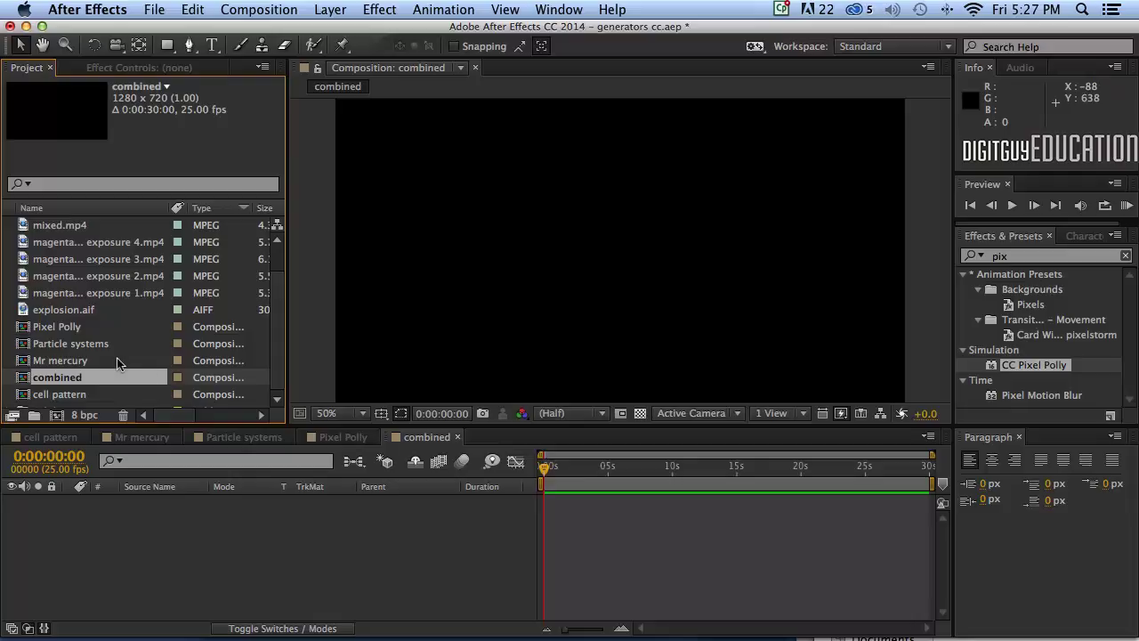
pyautogui.press('Return')
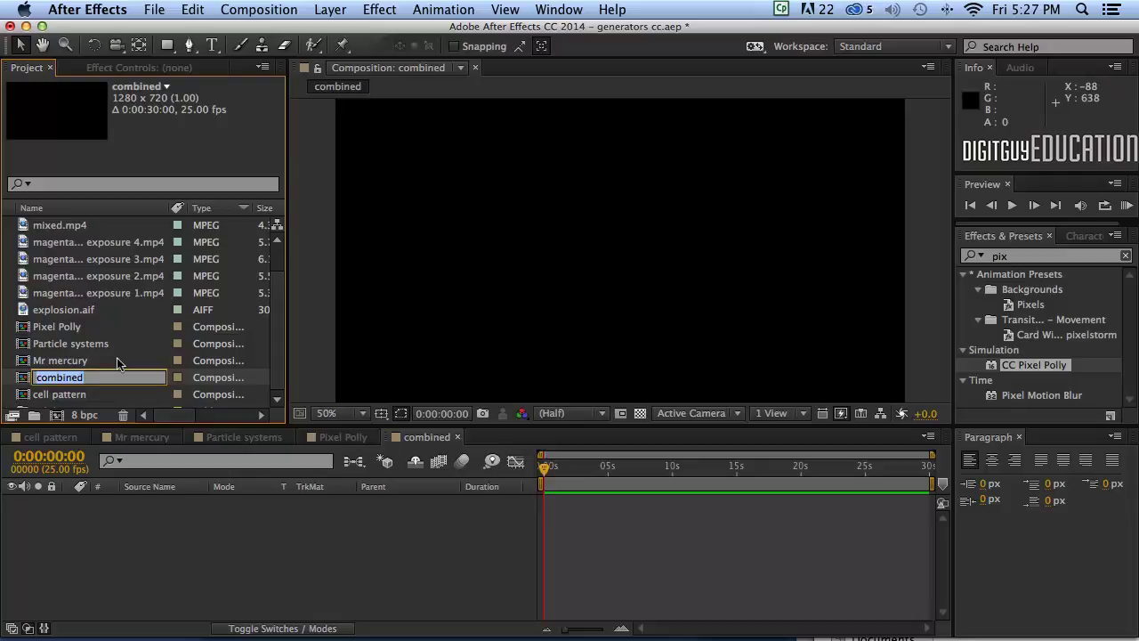
pyautogui.press('Return')
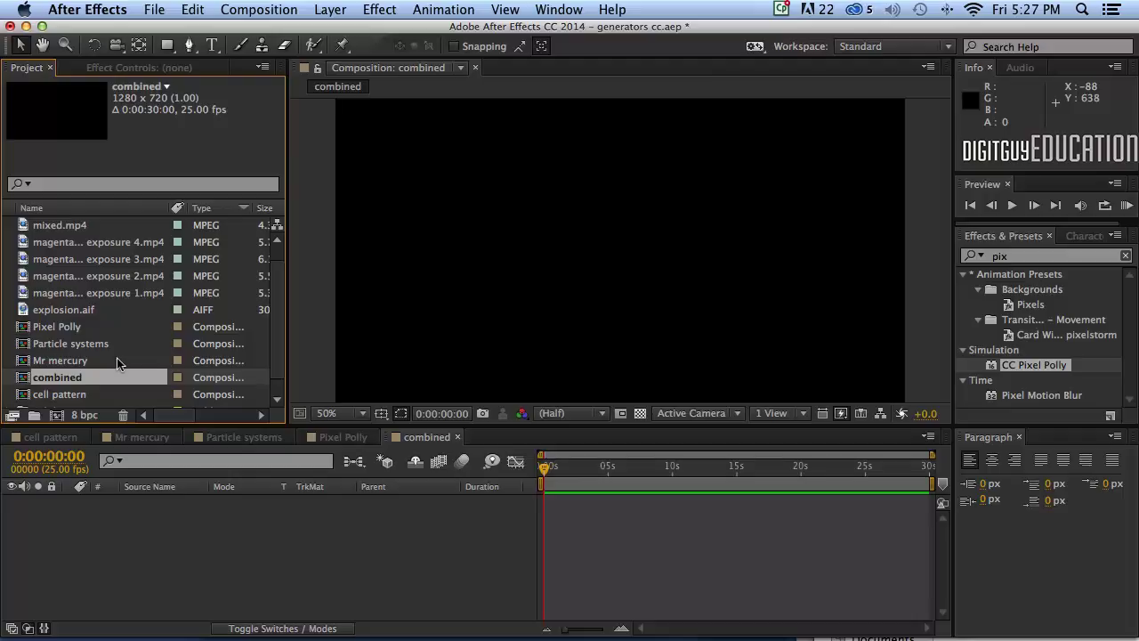
pyautogui.click(166, 552)
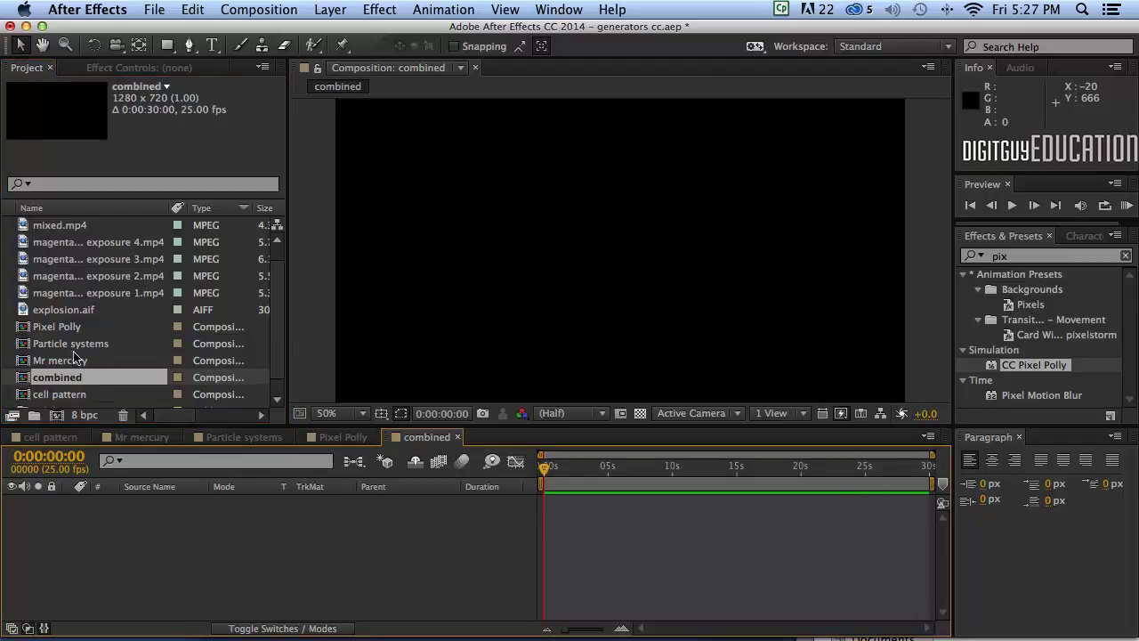
pyautogui.click(22, 326)
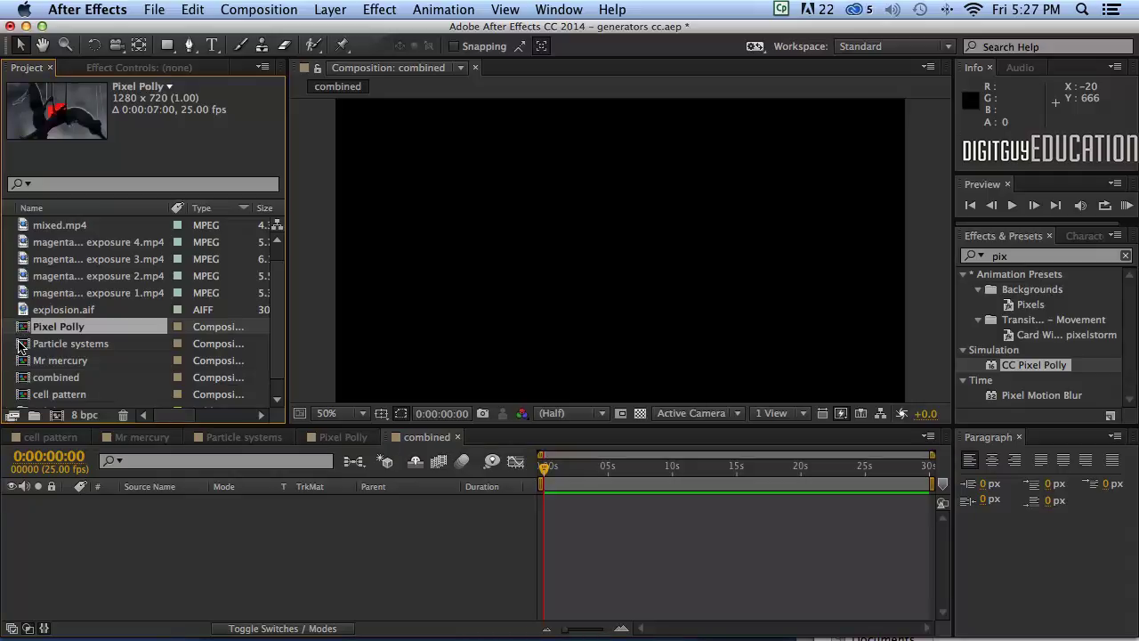
# - Drop Pixel Polly, Particle systems, Mr mercury and cell pattern into the combined timeline
pyautogui.keyDown('super'); pyautogui.click(21, 345); pyautogui.keyUp('super')
pyautogui.keyDown('super'); pyautogui.click(21, 377); pyautogui.keyUp('super')
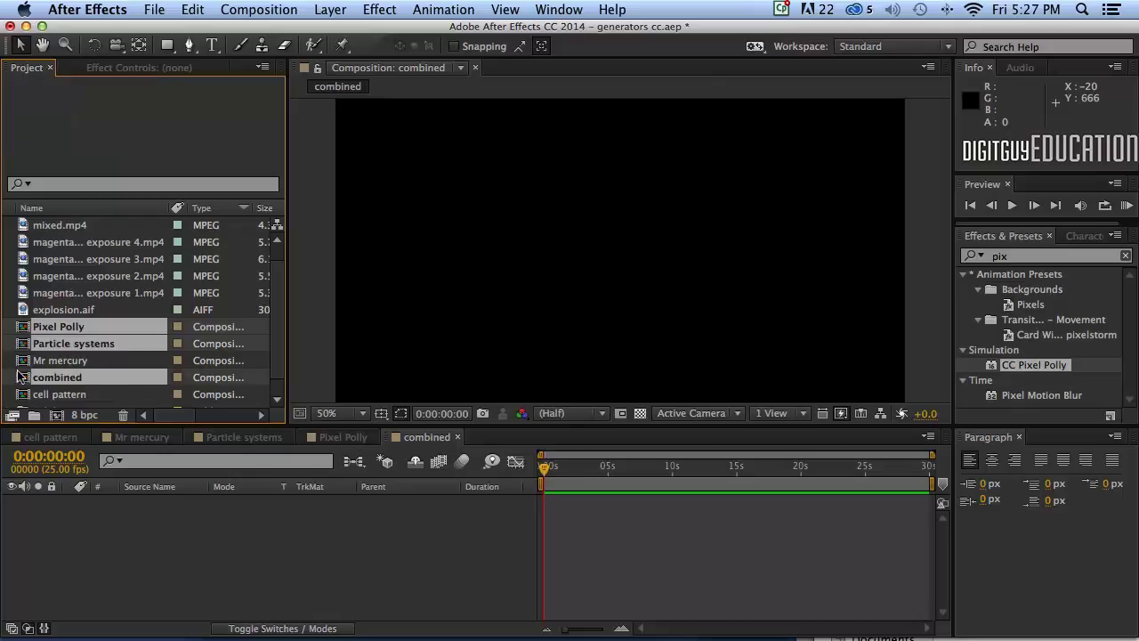
pyautogui.keyDown('super'); pyautogui.click(21, 377); pyautogui.keyUp('super')
pyautogui.keyDown('super'); pyautogui.click(20, 360); pyautogui.keyUp('super')
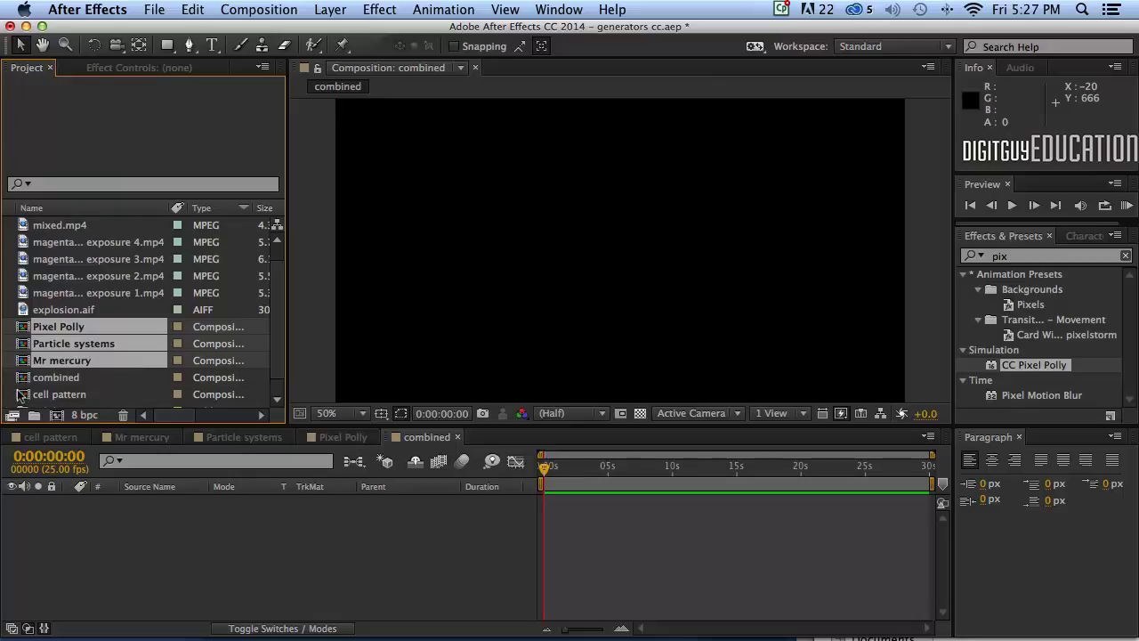
pyautogui.keyDown('super'); pyautogui.click(22, 394); pyautogui.keyUp('super')
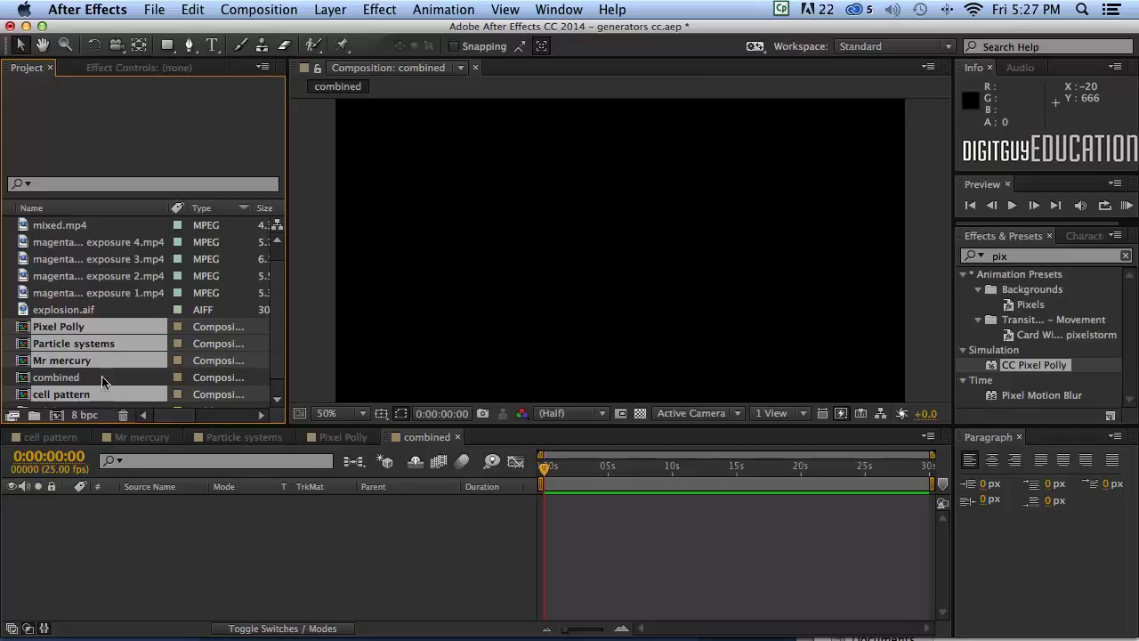
pyautogui.moveTo(20, 394); pyautogui.dragTo(129, 576)
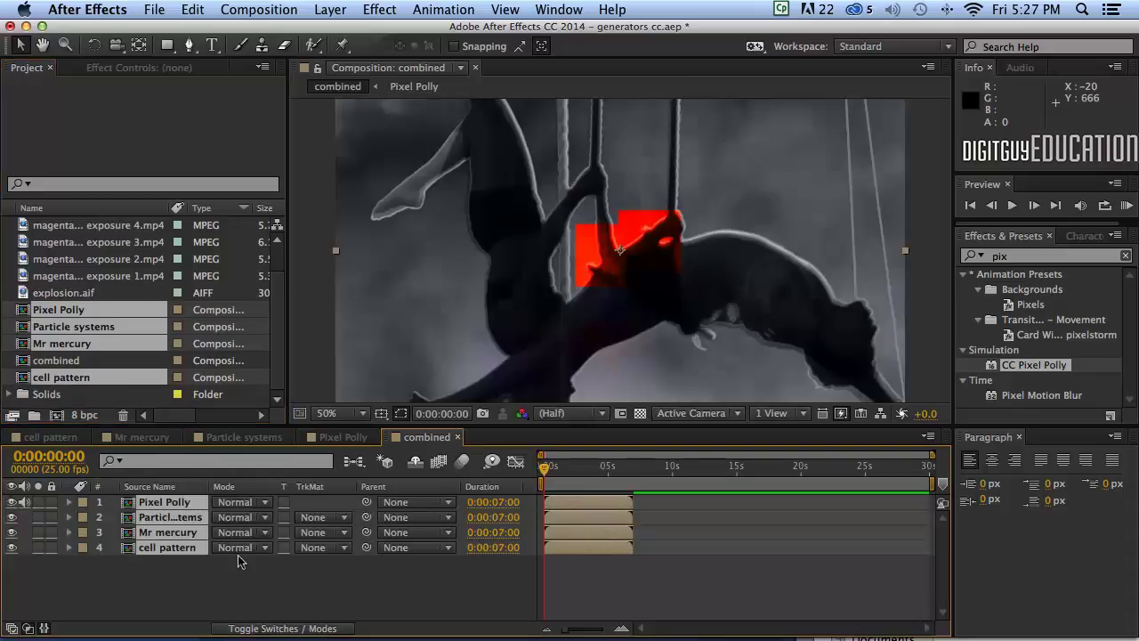
pyautogui.click(545, 469)
pyautogui.moveTo(545, 469)
pyautogui.mouseDown()
pyautogui.moveTo(571, 468)
pyautogui.moveTo(534, 467)
pyautogui.moveTo(580, 469)
pyautogui.moveTo(541, 465)
pyautogui.mouseUp()
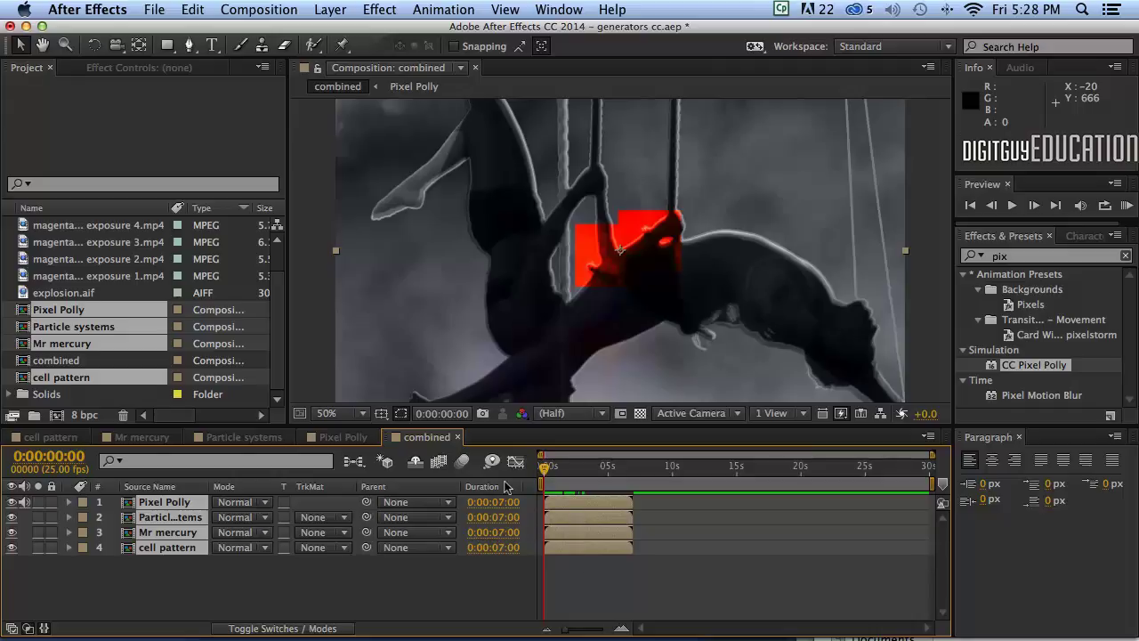
# - Select all four precomp layers in the combined timeline
pyautogui.click(293, 572)
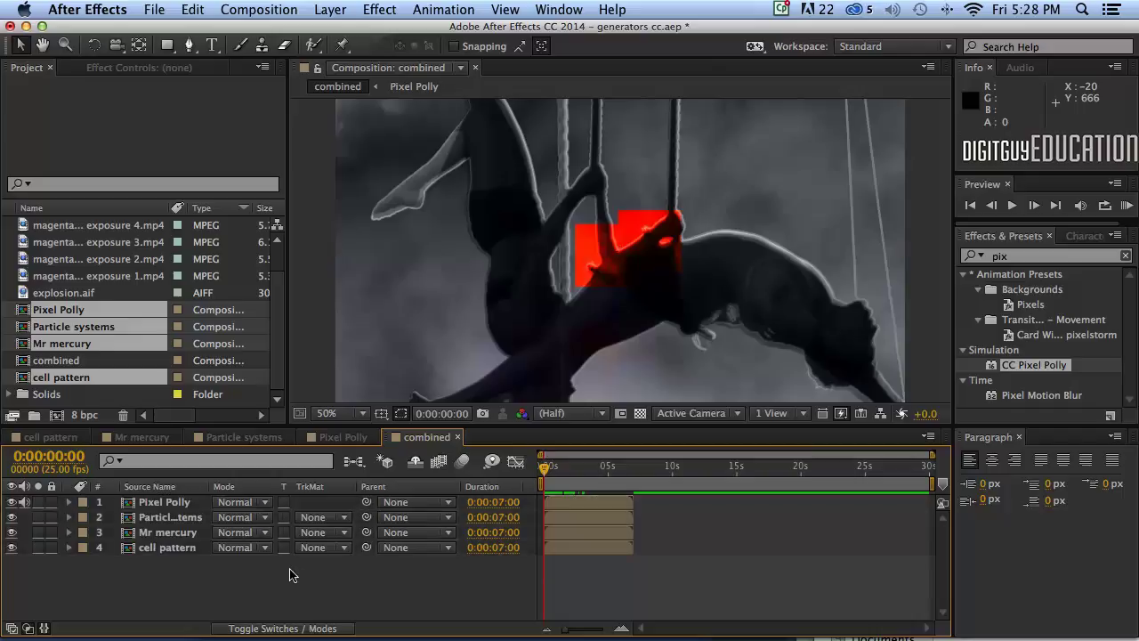
pyautogui.click(164, 501)
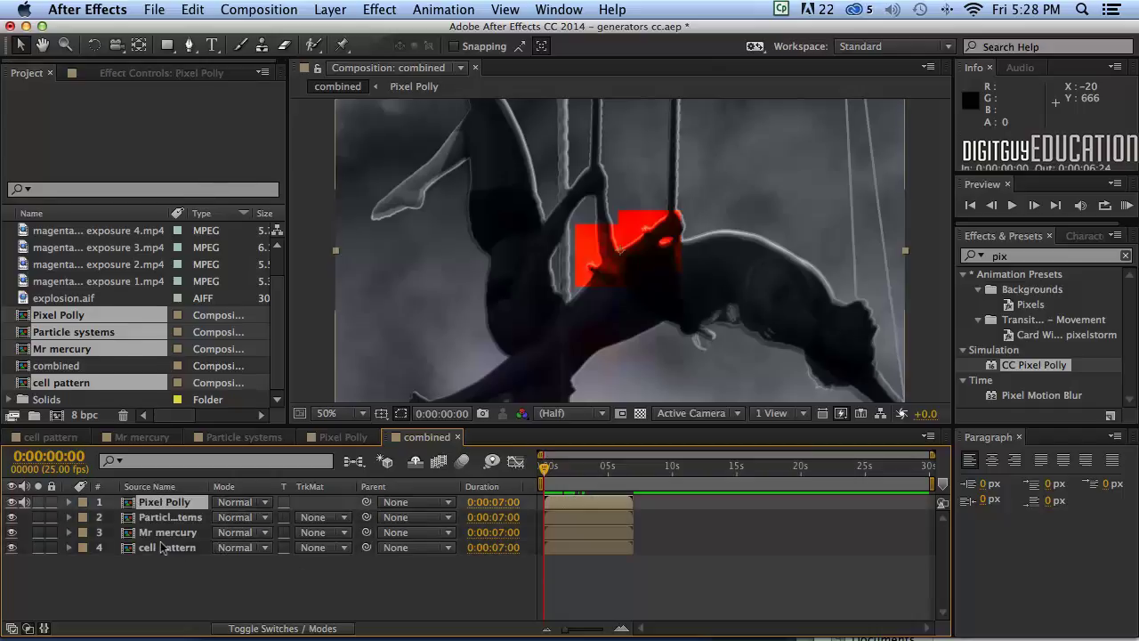
pyautogui.keyDown('super'); pyautogui.click(168, 533); pyautogui.keyUp('super')
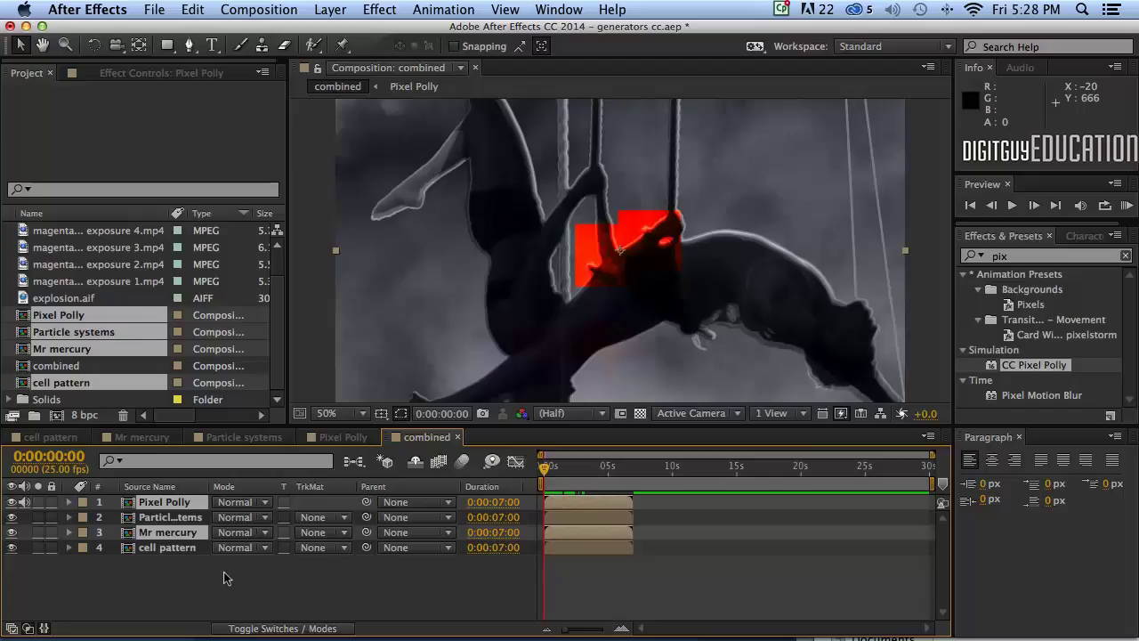
pyautogui.keyDown('super'); pyautogui.click(155, 518); pyautogui.keyUp('super')
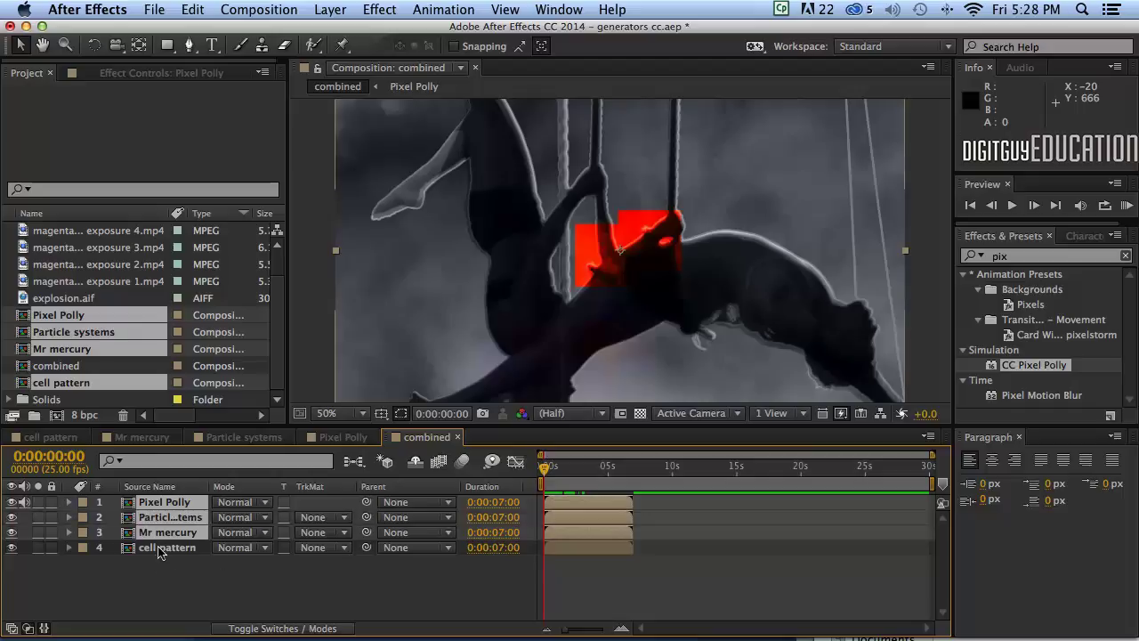
pyautogui.keyDown('super'); pyautogui.click(165, 549); pyautogui.keyUp('super')
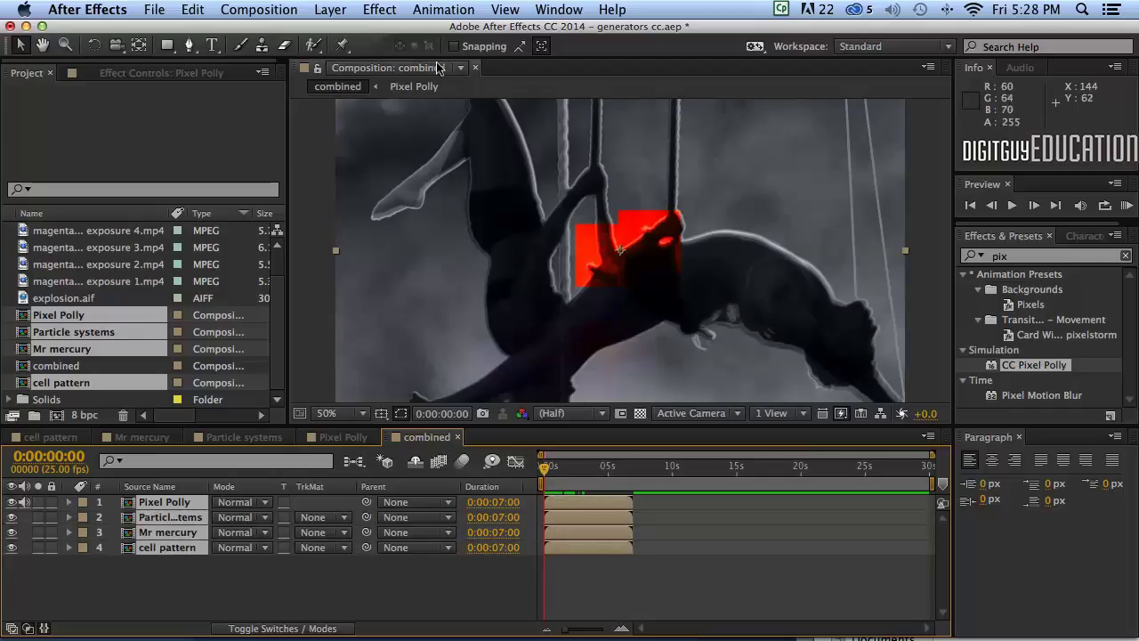
# - Sequence the four layers with Overlap on, a one-second duration and Dissolve Front Layer
pyautogui.click(449, 13)
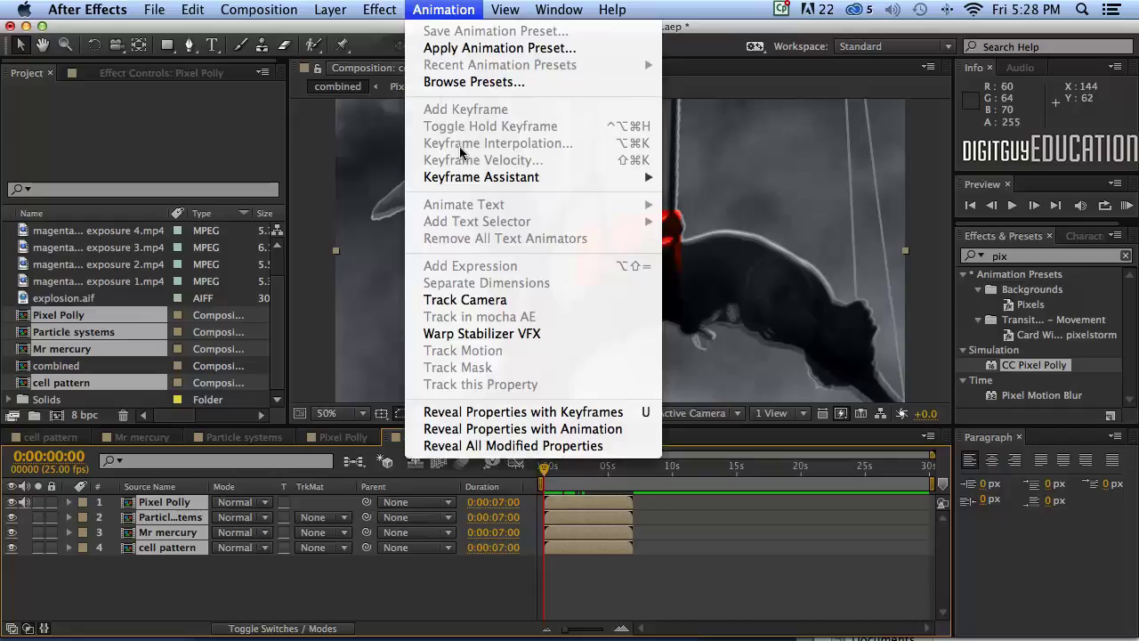
pyautogui.moveTo(464, 180)
pyautogui.click(733, 295)
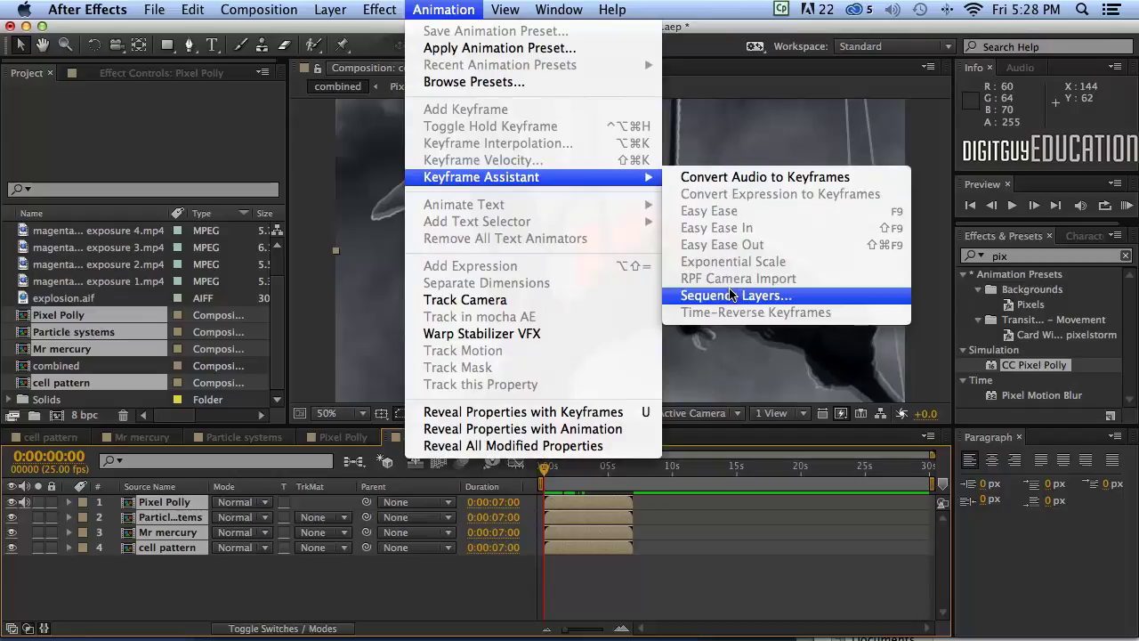
pyautogui.click(430, 287)
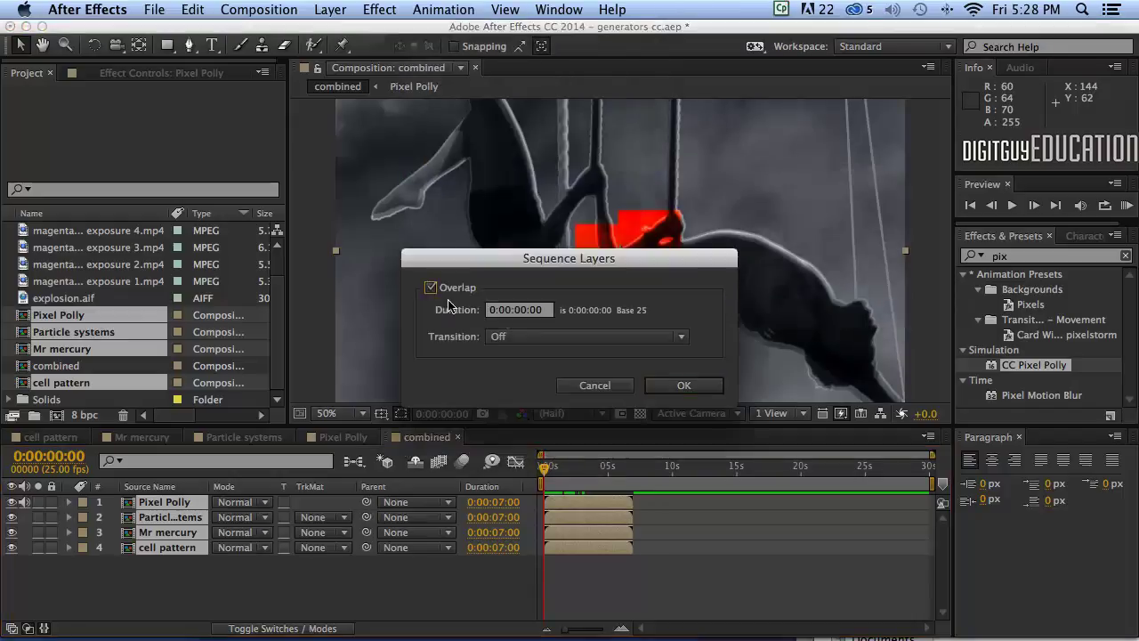
pyautogui.click(520, 311)
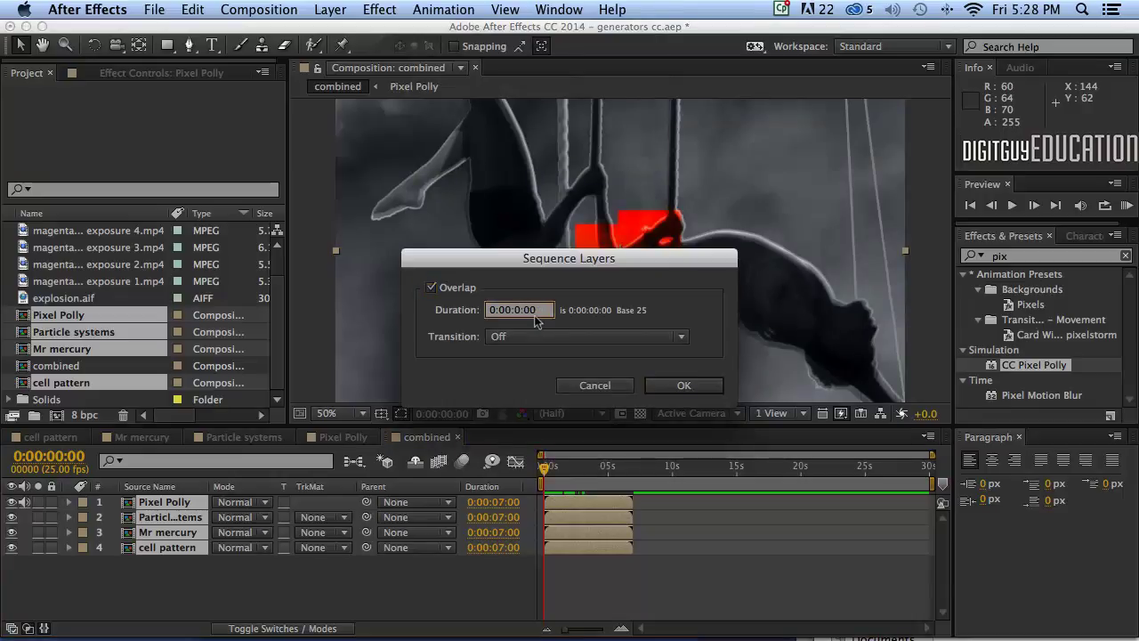
pyautogui.click(629, 335)
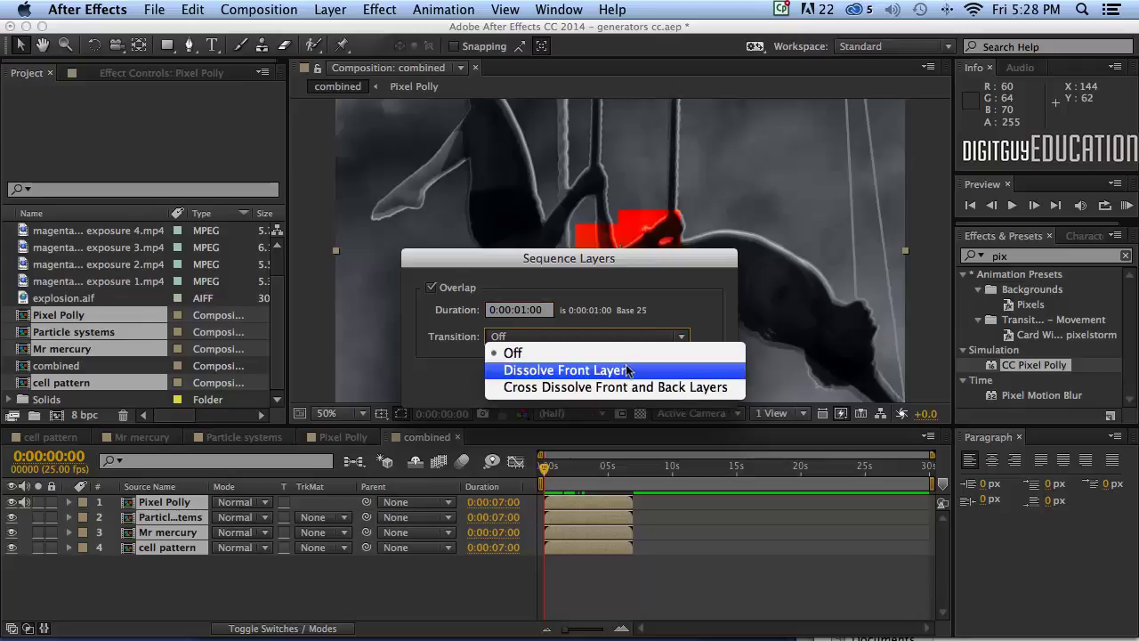
pyautogui.click(627, 369)
pyautogui.moveTo(633, 259); pyautogui.dragTo(577, 242)
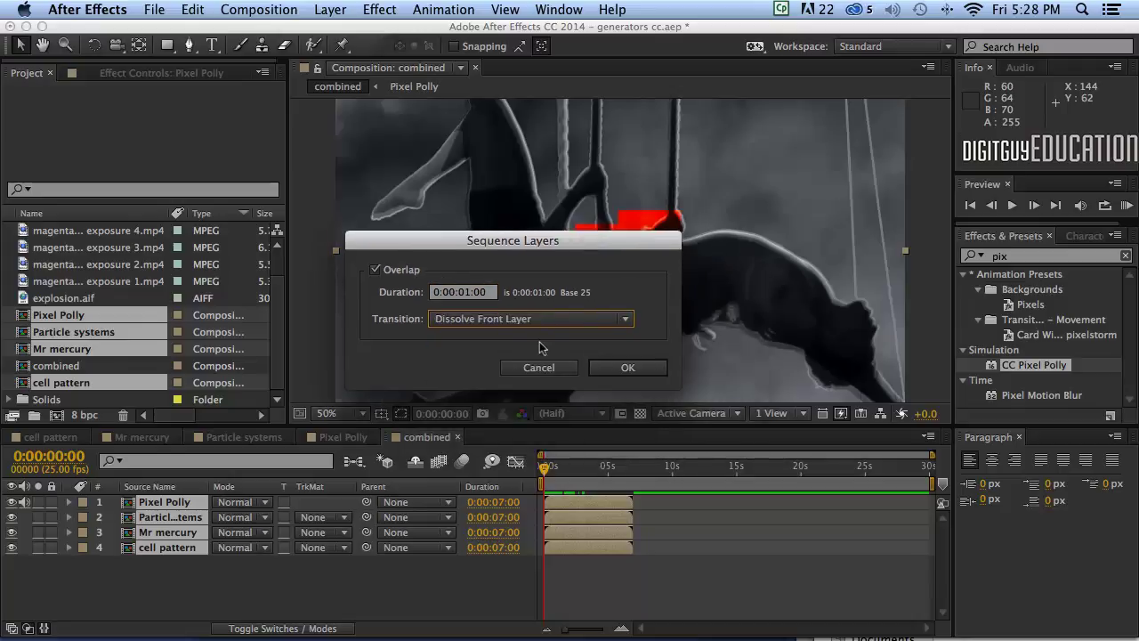
pyautogui.click(622, 368)
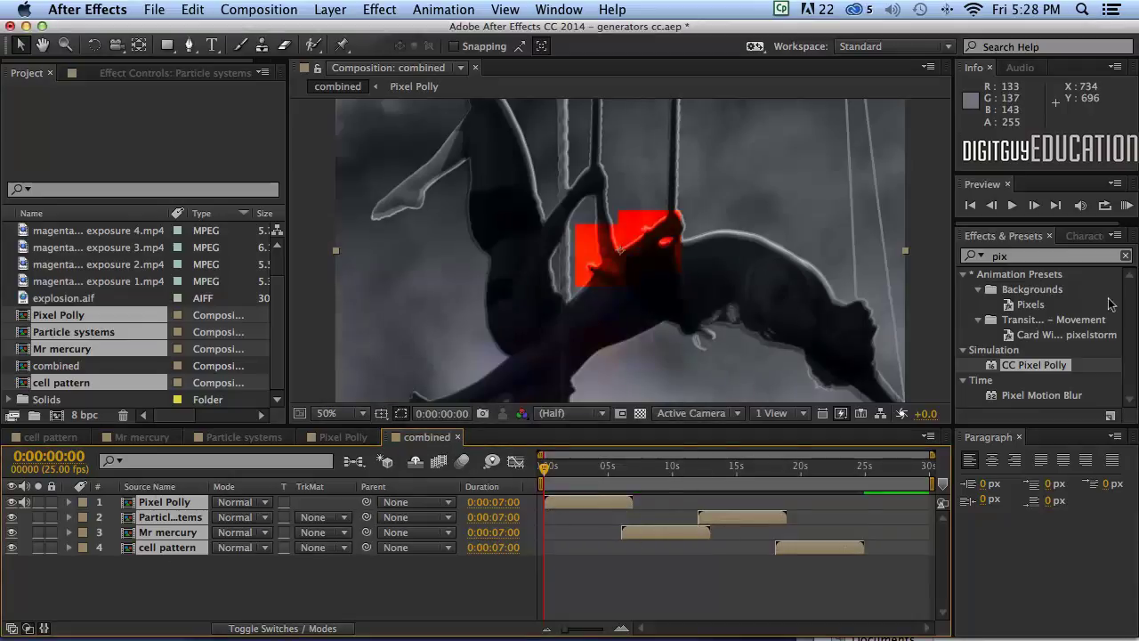
pyautogui.click(966, 204)
pyautogui.click(1126, 204)
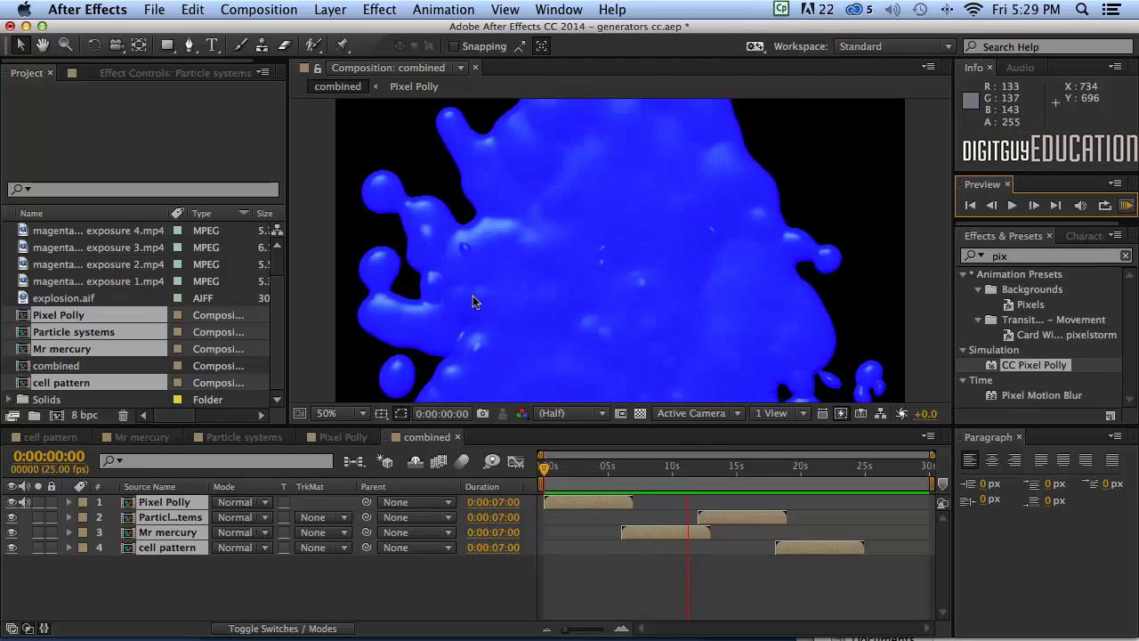
pyautogui.press('space')
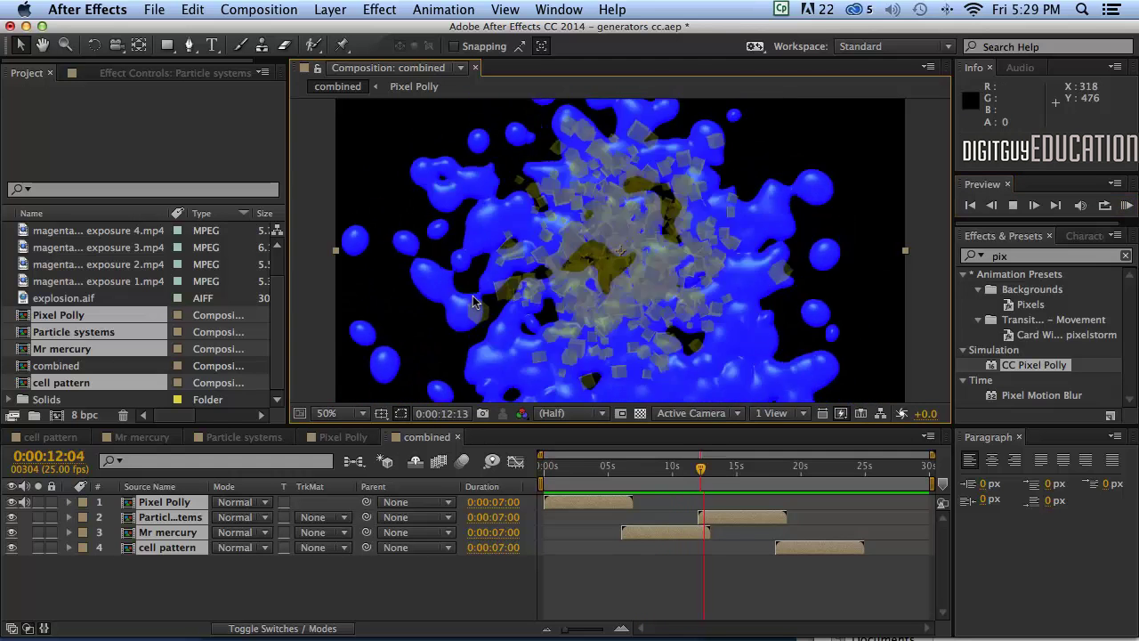
pyautogui.press('space')
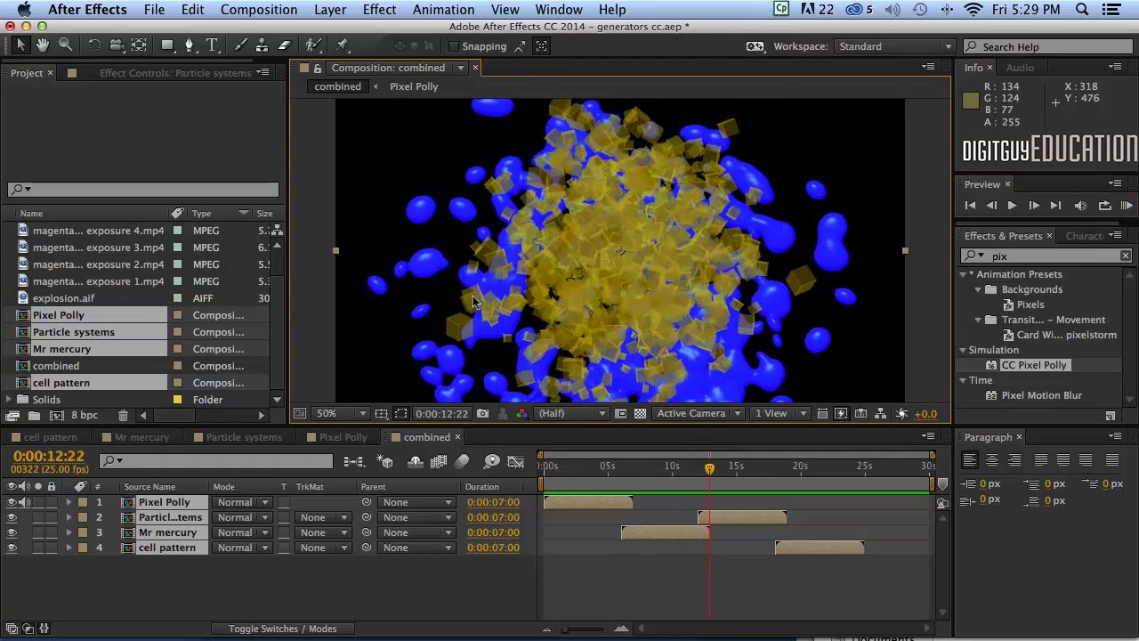
pyautogui.moveTo(707, 469); pyautogui.dragTo(532, 464)
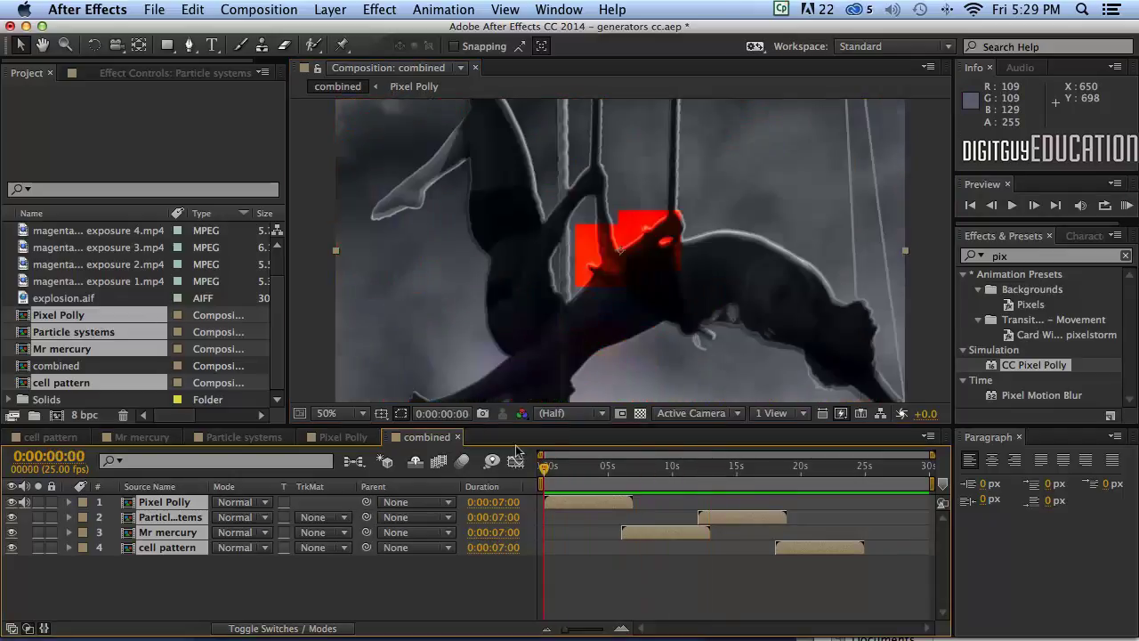
pyautogui.click(149, 565)
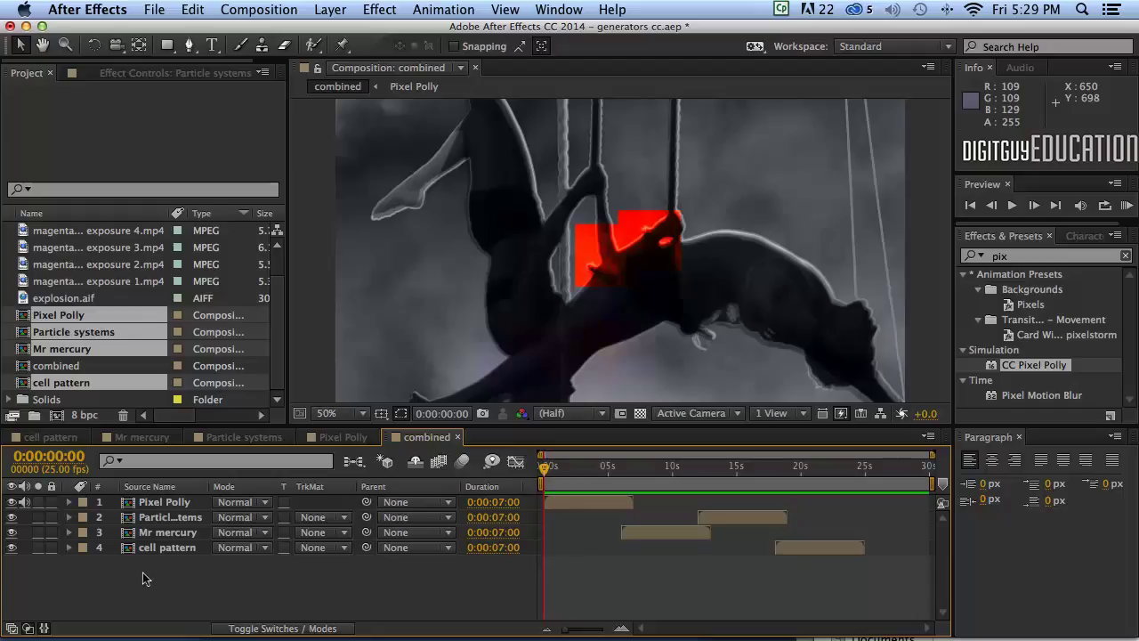
pyautogui.moveTo(545, 467); pyautogui.dragTo(783, 483)
pyautogui.moveTo(598, 457); pyautogui.dragTo(525, 443)
# - Create a 1280x720 Comp 1 and add four magenta exposure clips plus SydneyHarbourBridge.mp4
pyautogui.press('super+n')
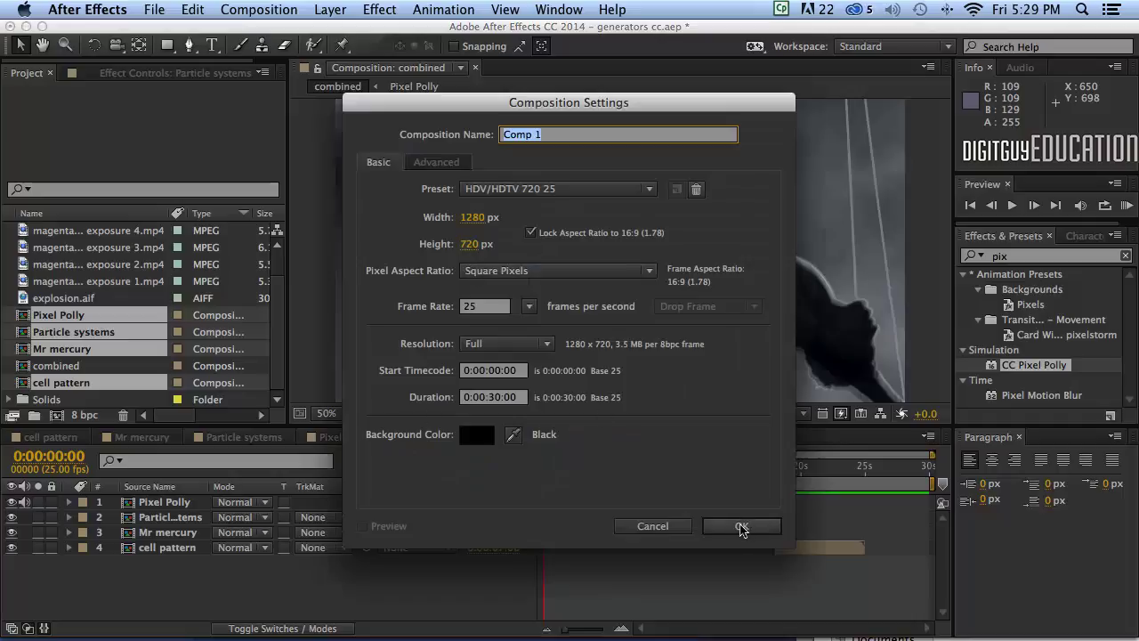
pyautogui.click(741, 526)
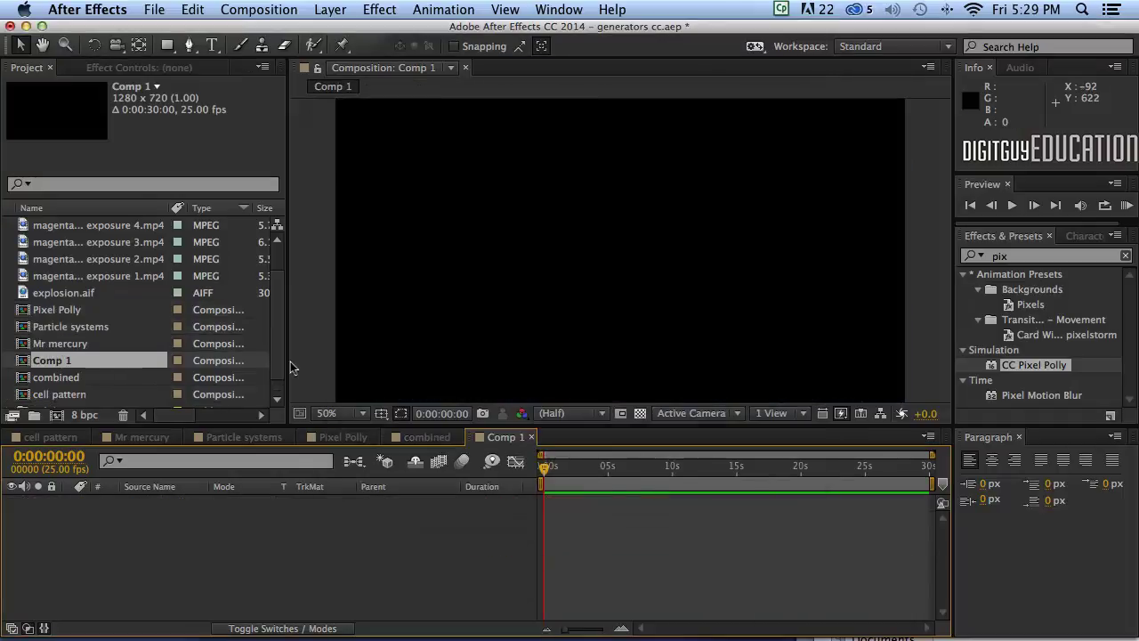
pyautogui.click(22, 232)
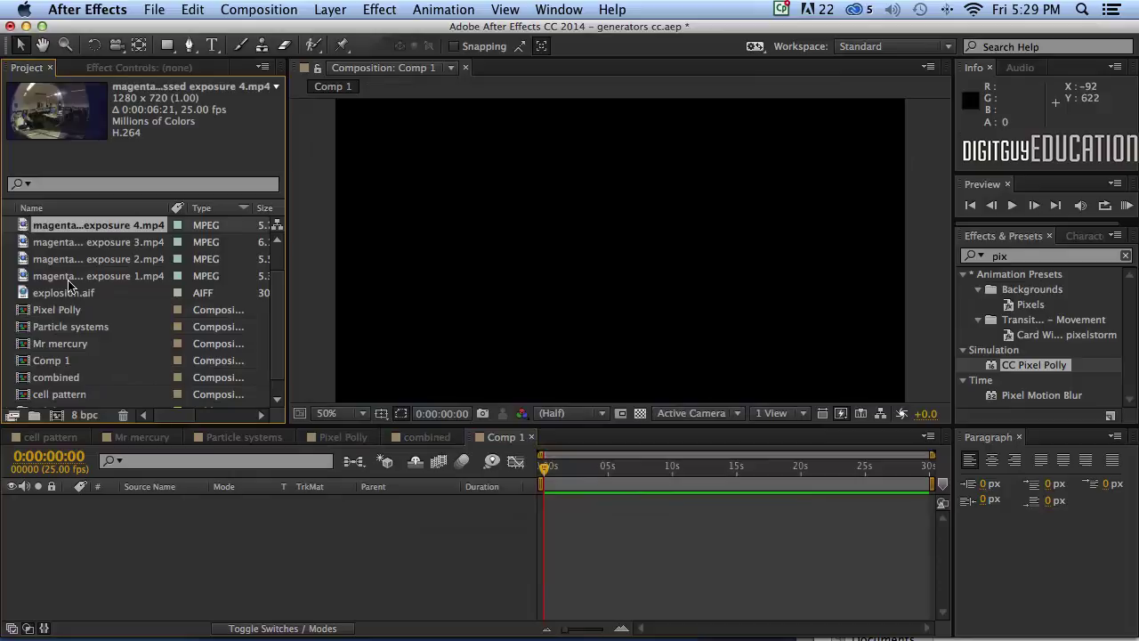
pyautogui.keyDown('shift'); pyautogui.click(20, 276); pyautogui.keyUp('shift')
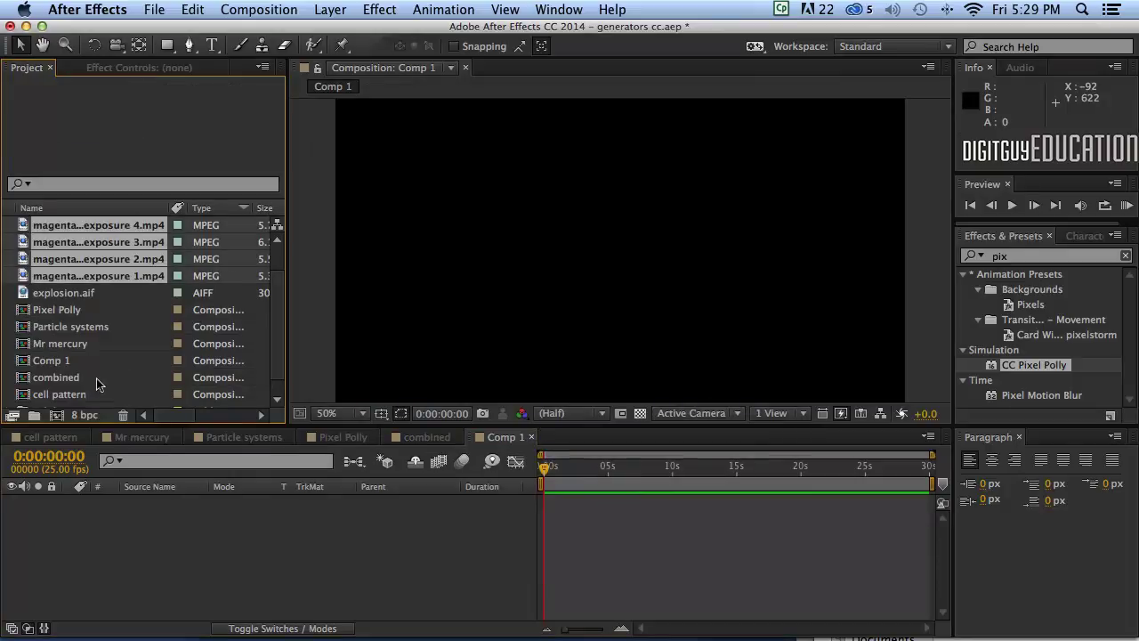
pyautogui.scroll(-1, 275, 349)
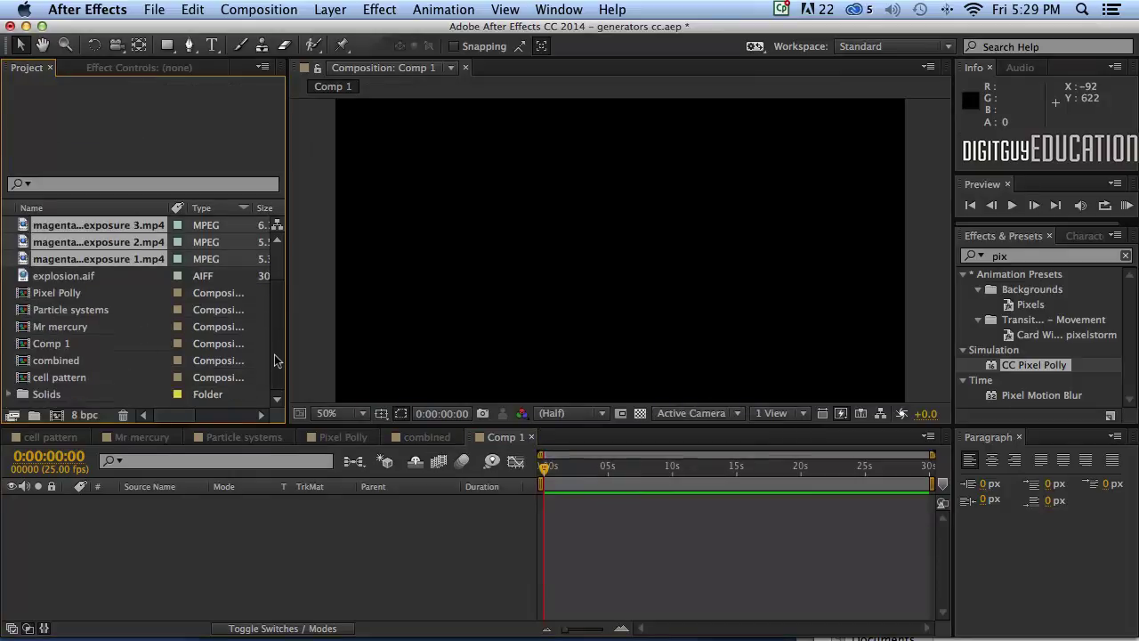
pyautogui.scroll(3, 92, 243)
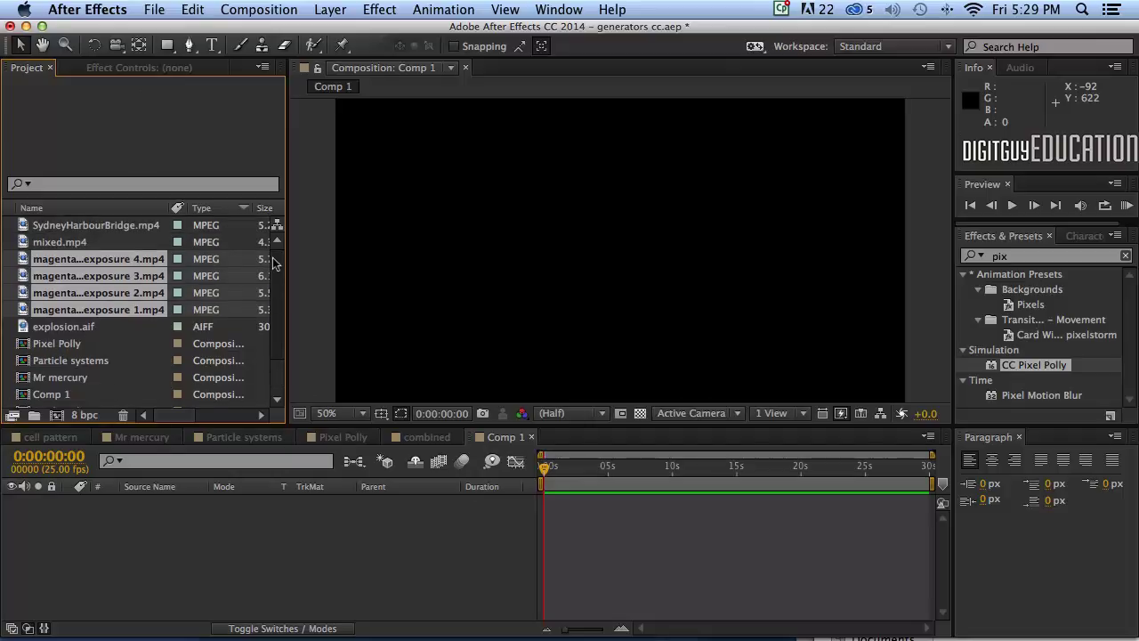
pyautogui.keyDown('super'); pyautogui.click(25, 224); pyautogui.keyUp('super')
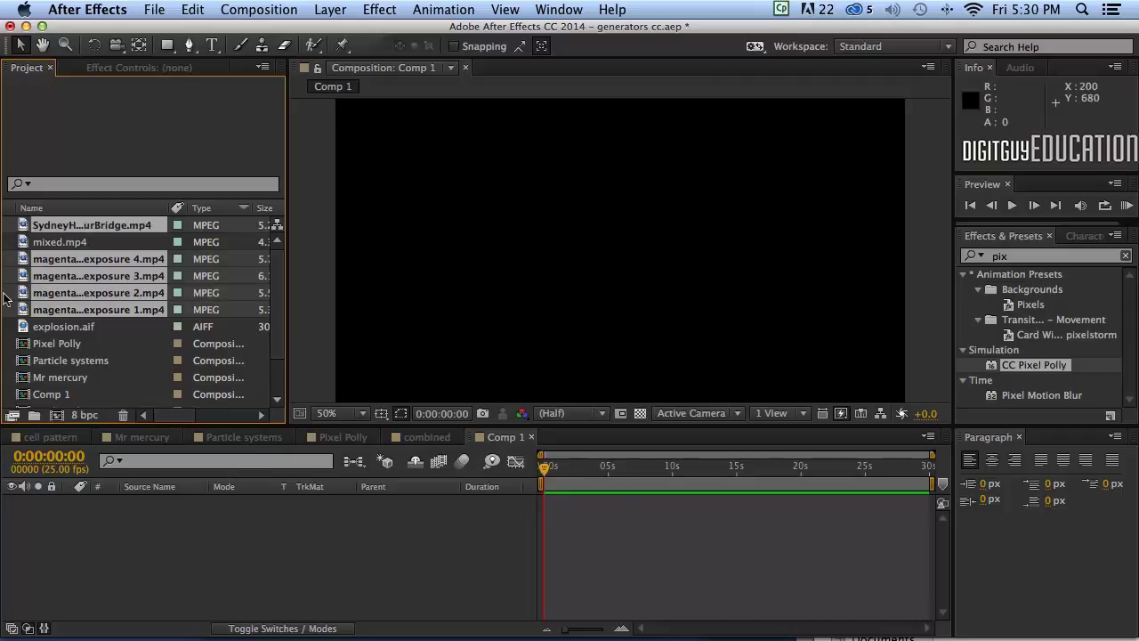
pyautogui.moveTo(20, 309); pyautogui.dragTo(104, 582)
pyautogui.click(353, 598)
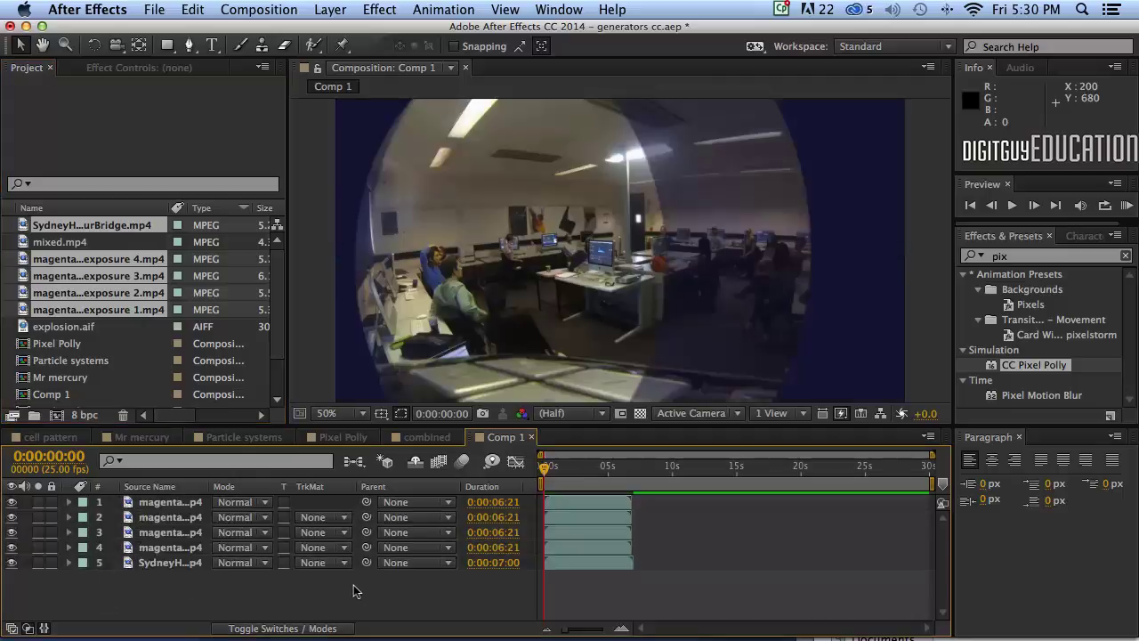
# - Select SydneyHarbourBridge.mp4 first, then add layers 3, 4, 1 and 2
pyautogui.click(163, 563)
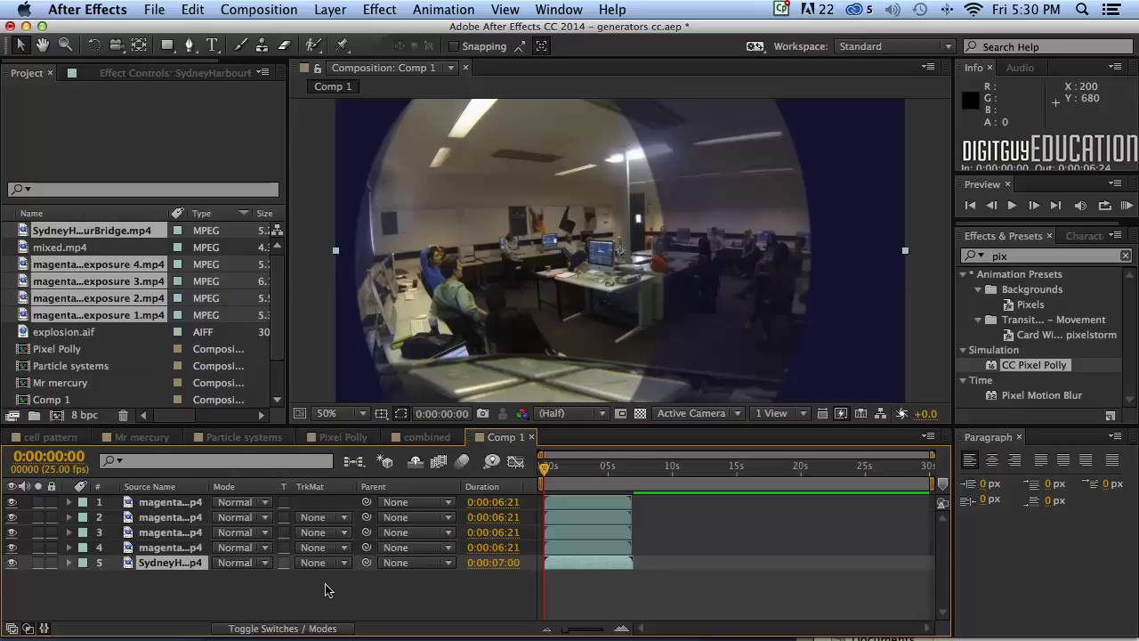
pyautogui.click(176, 547)
pyautogui.click(180, 562)
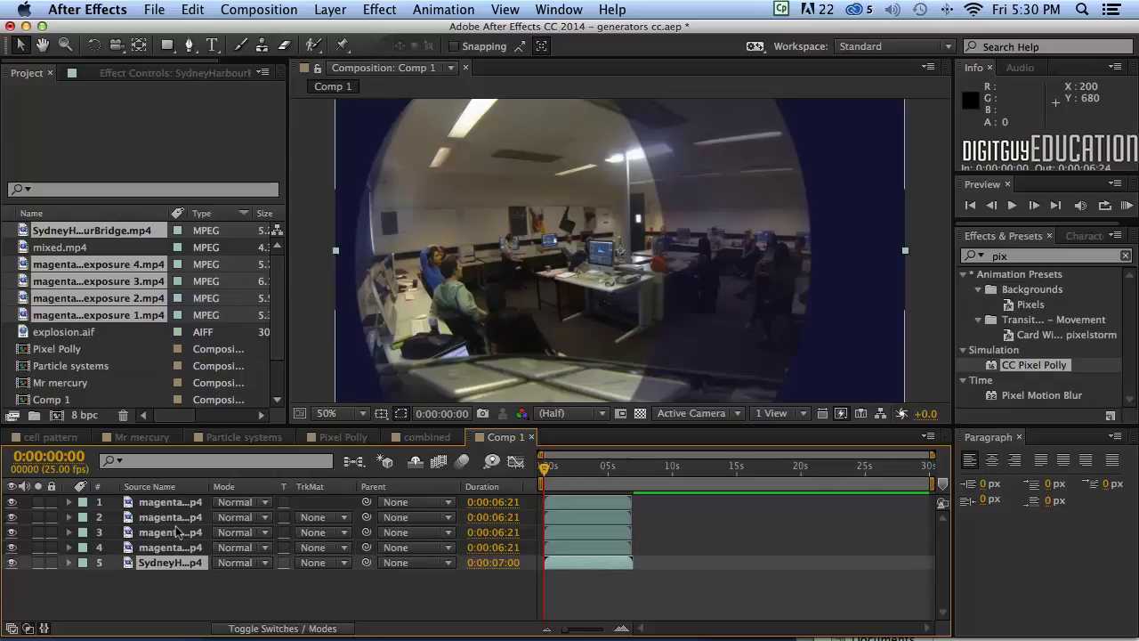
pyautogui.keyDown('super'); pyautogui.click(166, 534); pyautogui.keyUp('super')
pyautogui.keyDown('super'); pyautogui.click(171, 547); pyautogui.keyUp('super')
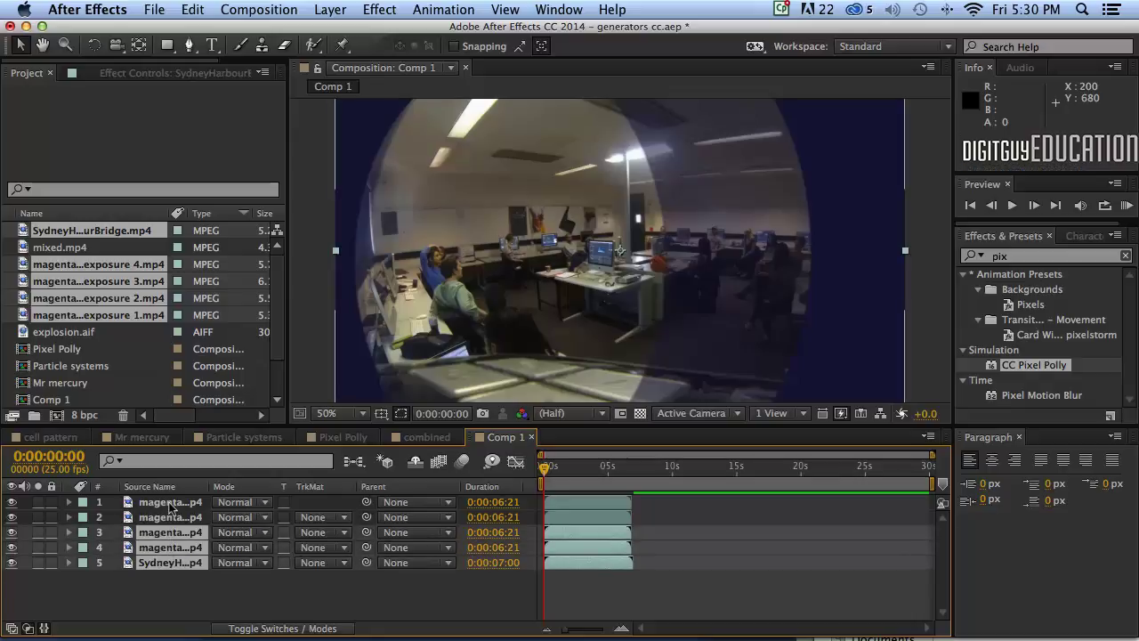
pyautogui.keyDown('super'); pyautogui.click(171, 505); pyautogui.keyUp('super')
pyautogui.keyDown('super'); pyautogui.click(169, 518); pyautogui.keyUp('super')
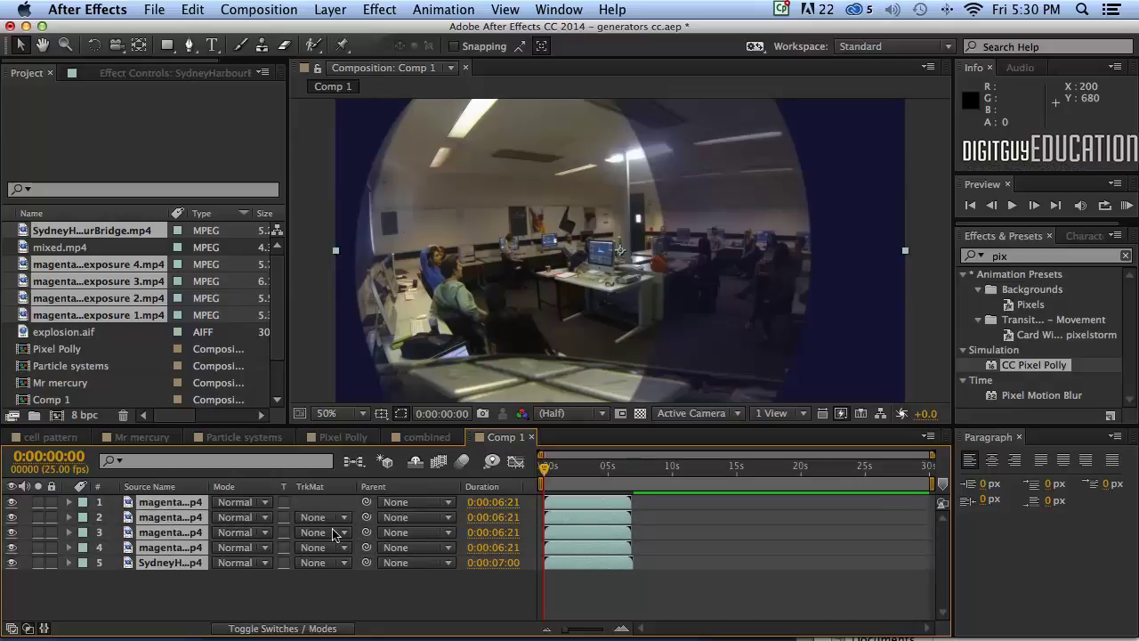
pyautogui.click(443, 8)
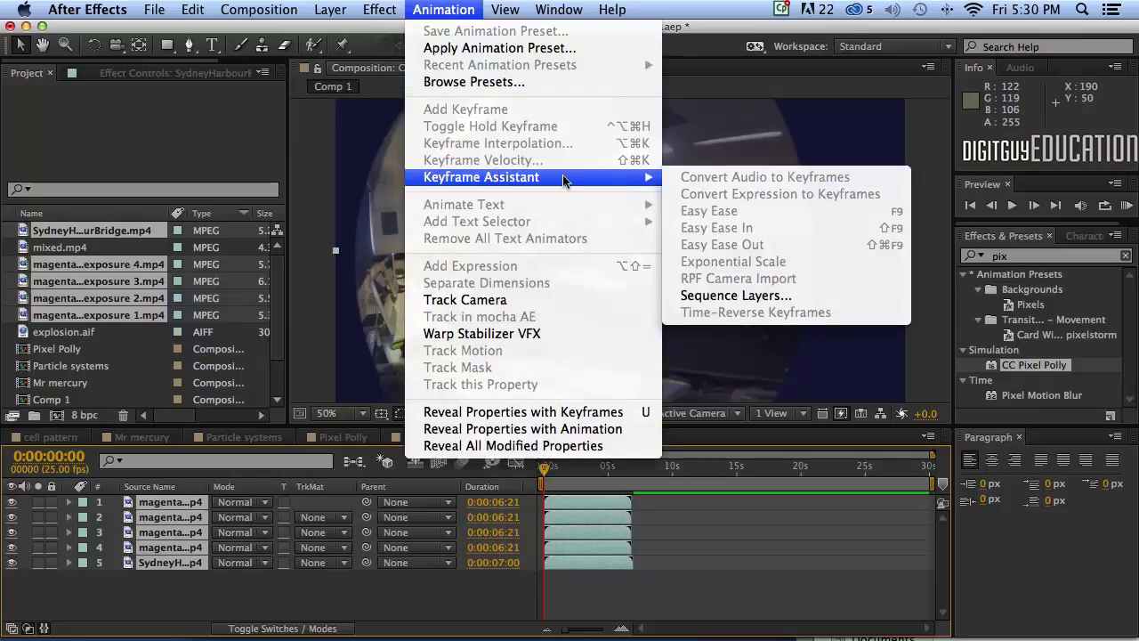
# - Apply Sequence Layers with Overlap on, 0:00:01:00 duration and Dissolve Front Layer
pyautogui.moveTo(619, 182)
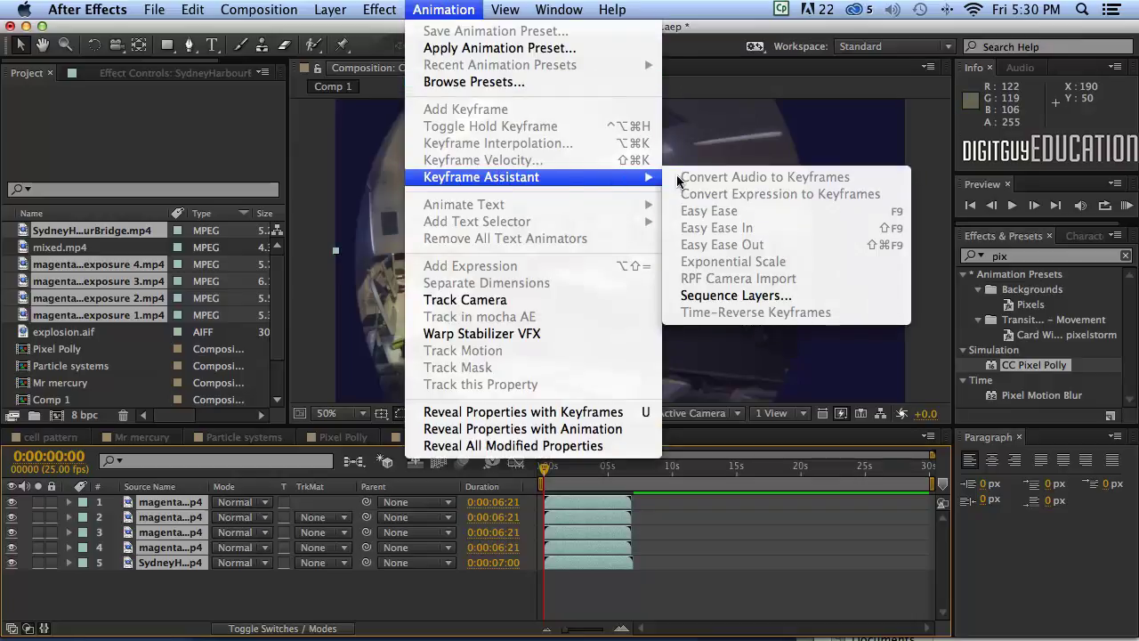
pyautogui.click(752, 296)
pyautogui.click(376, 271)
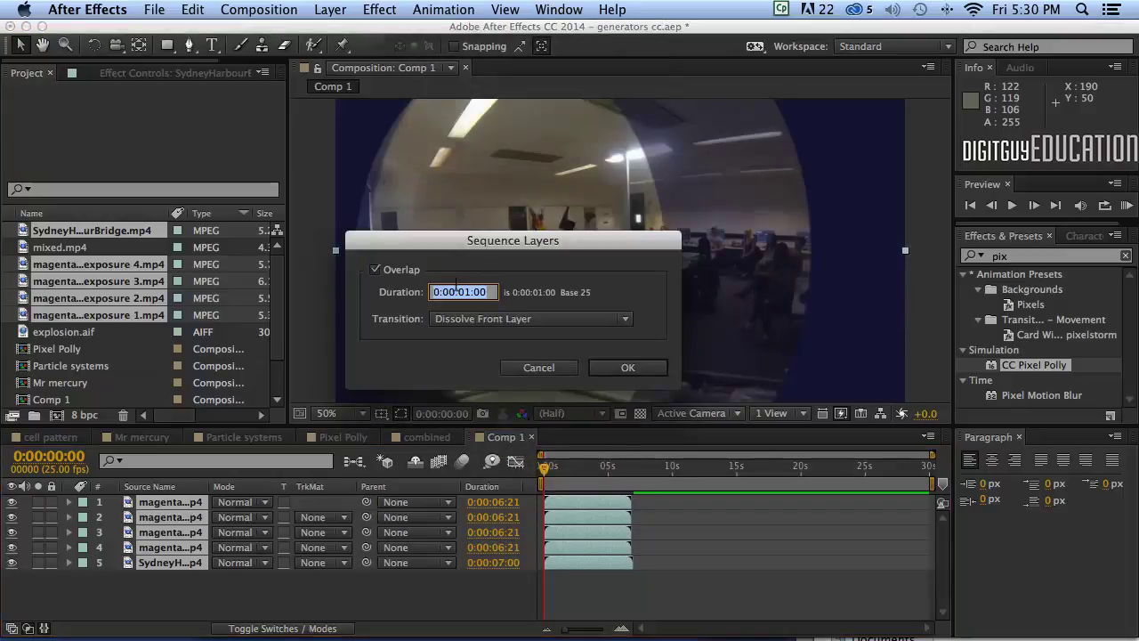
pyautogui.click(466, 291)
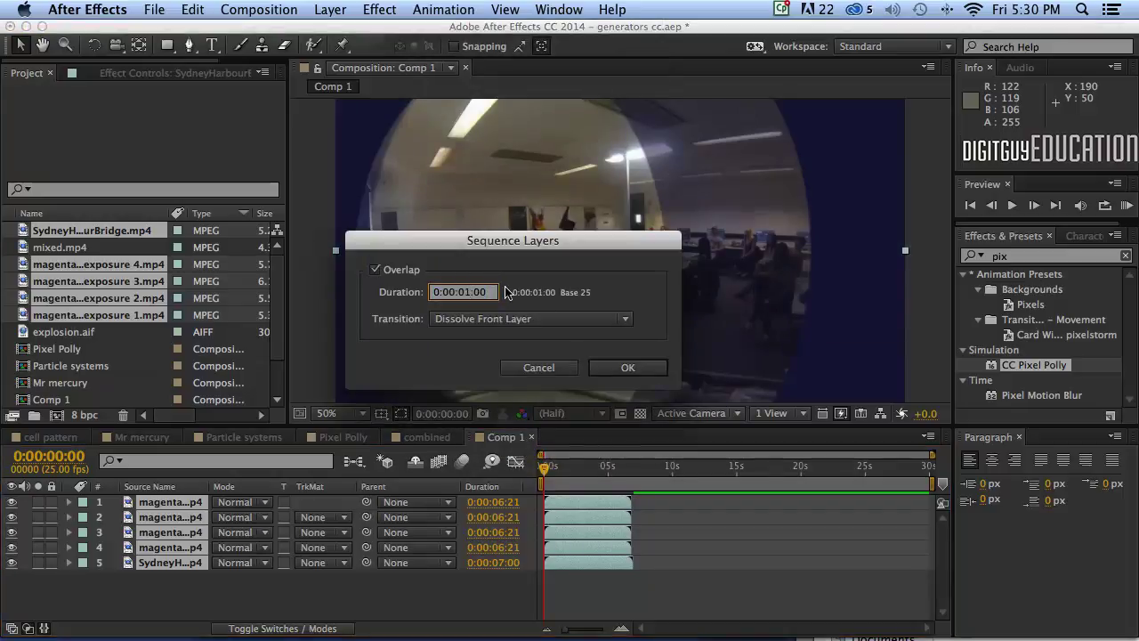
pyautogui.click(626, 369)
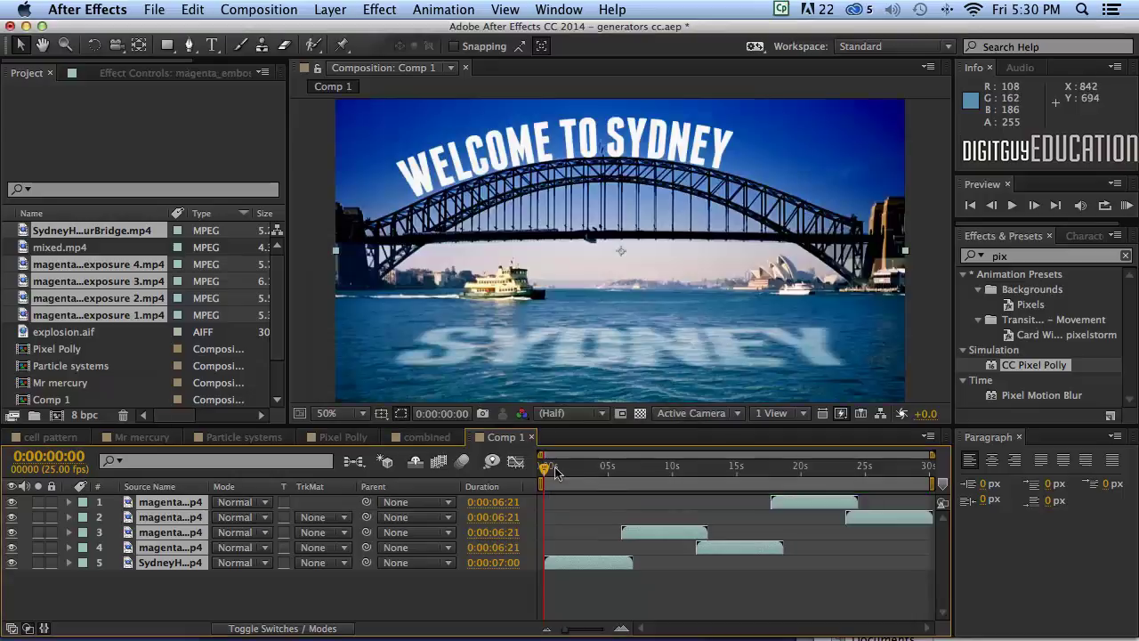
pyautogui.moveTo(541, 466)
pyautogui.mouseDown()
pyautogui.moveTo(664, 475)
pyautogui.moveTo(545, 474)
pyautogui.mouseUp()
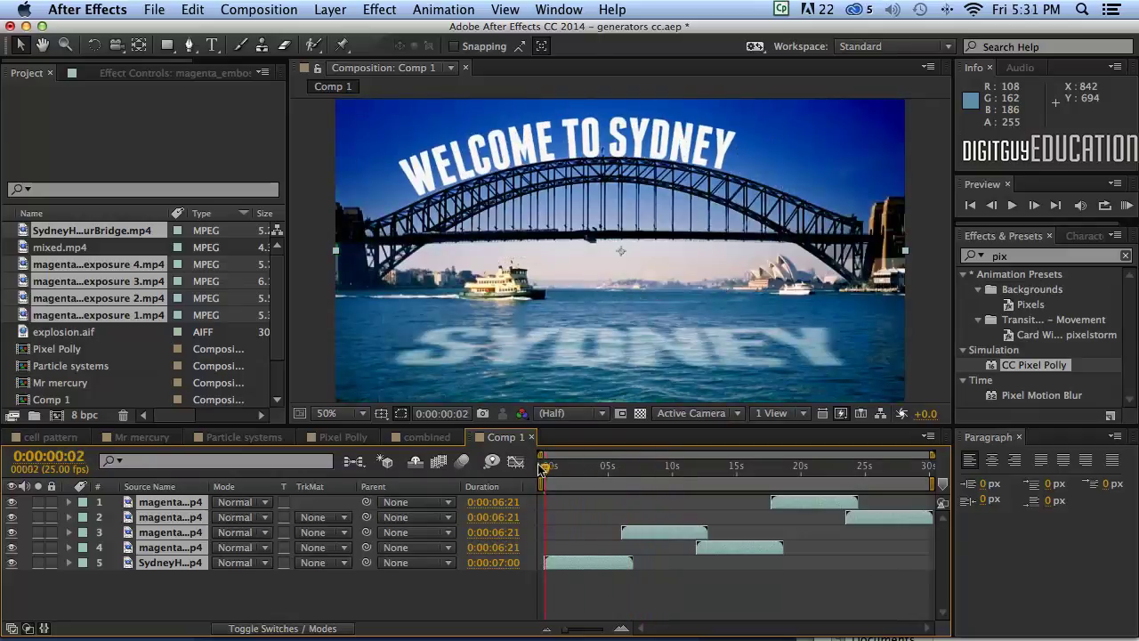
pyautogui.click(1122, 204)
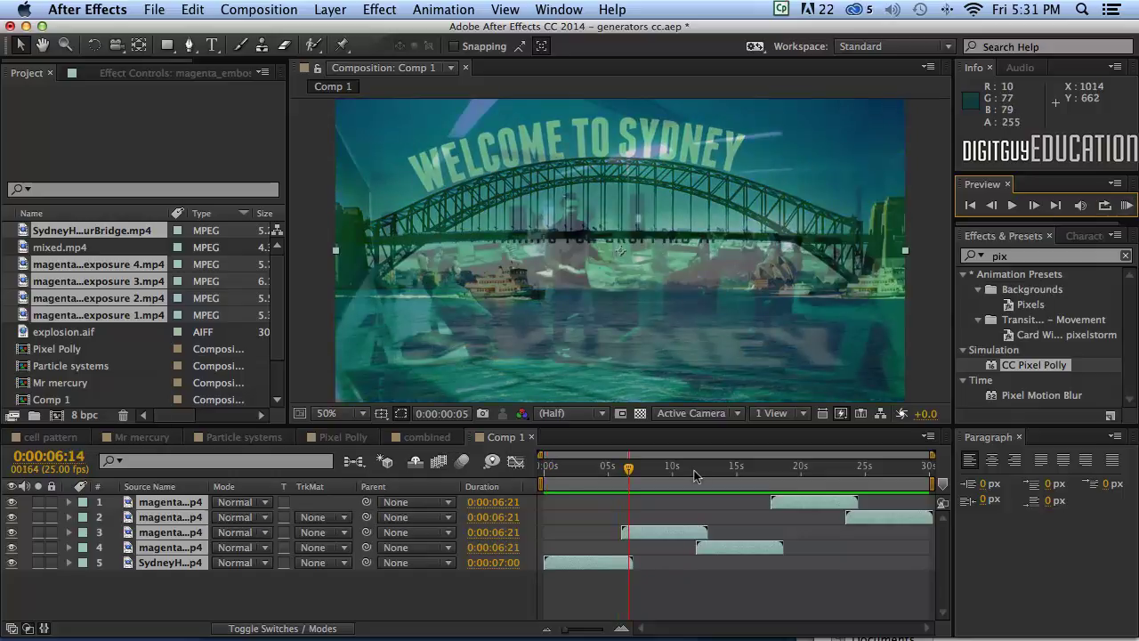
pyautogui.moveTo(629, 466); pyautogui.dragTo(531, 473)
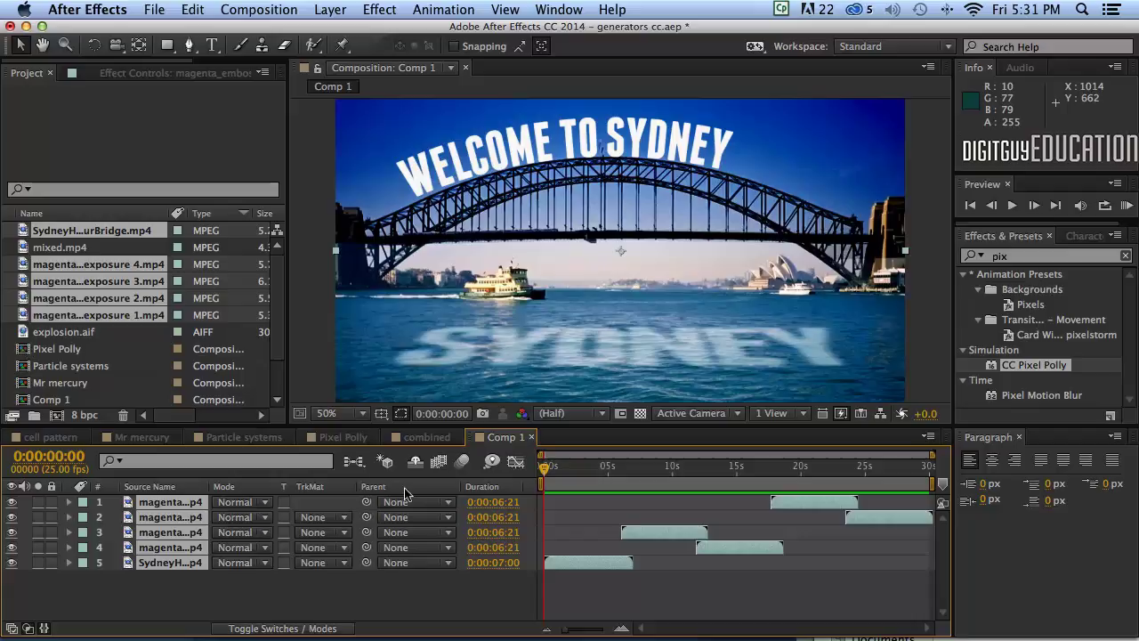
pyautogui.click(236, 579)
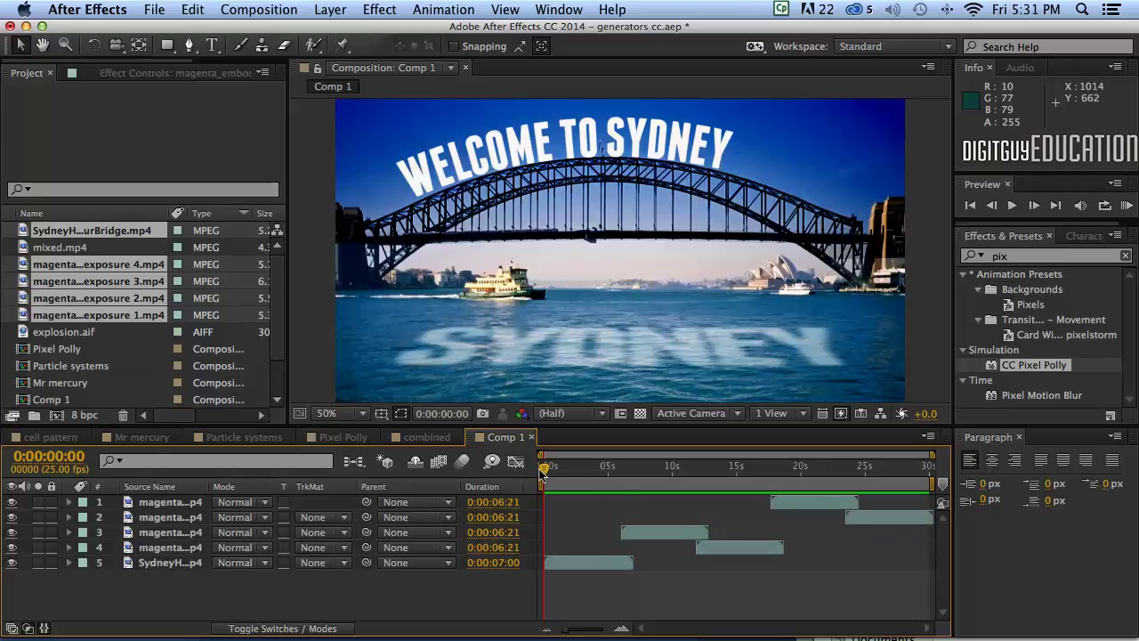
pyautogui.moveTo(543, 466)
pyautogui.mouseDown()
pyautogui.moveTo(681, 467)
pyautogui.moveTo(540, 465)
pyautogui.mouseUp()
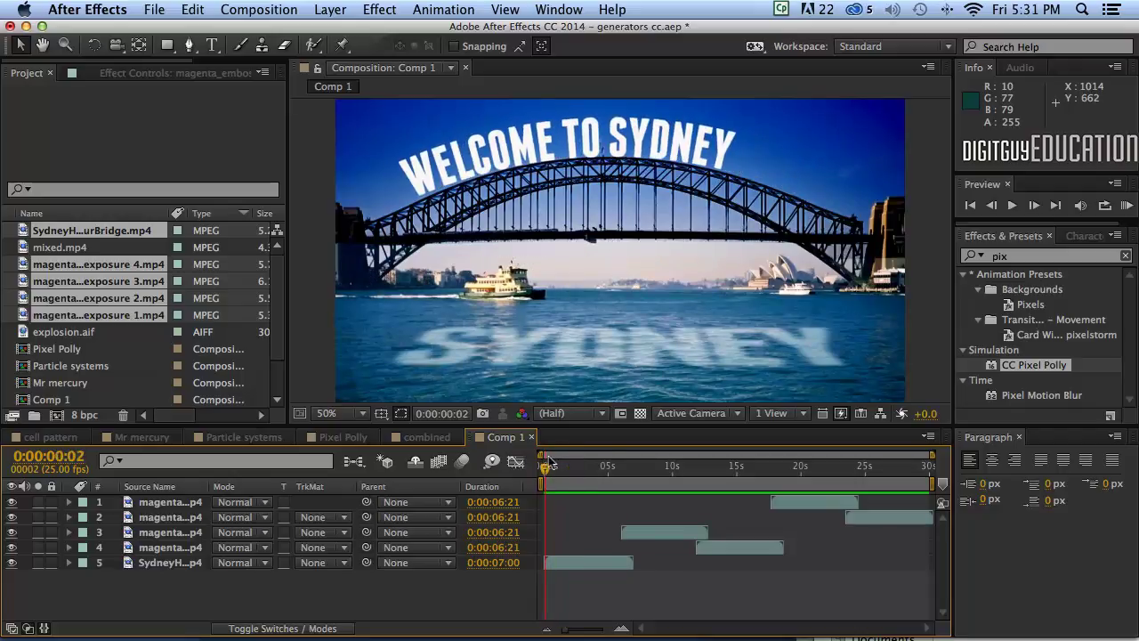
pyautogui.moveTo(543, 465); pyautogui.dragTo(770, 485)
# - Switch to the combined composition's timeline tab
pyautogui.click(424, 437)
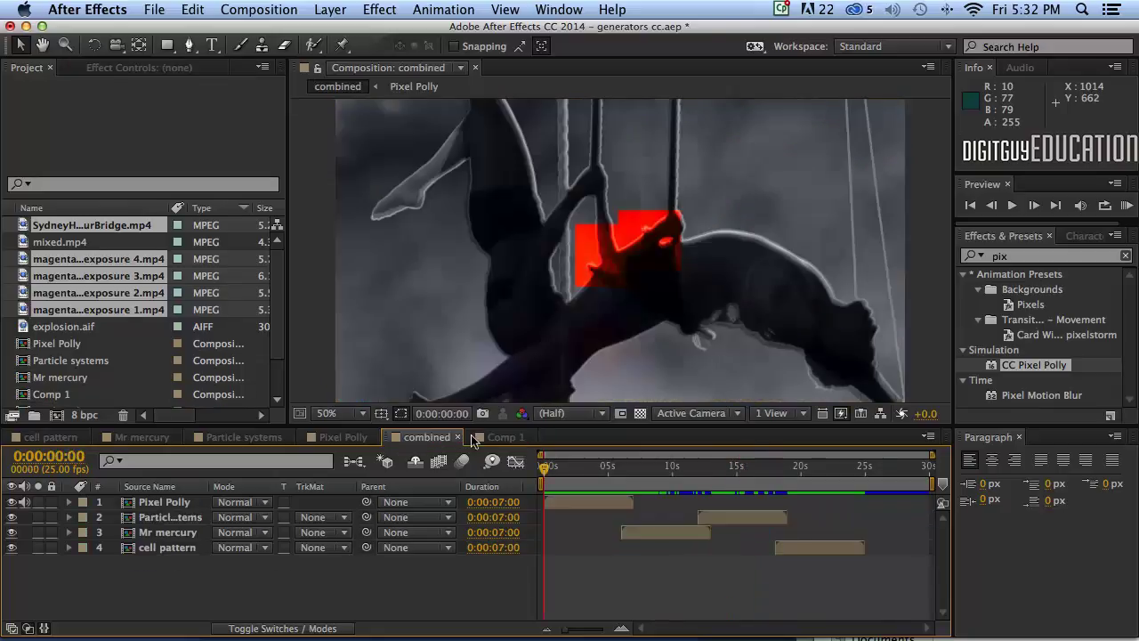